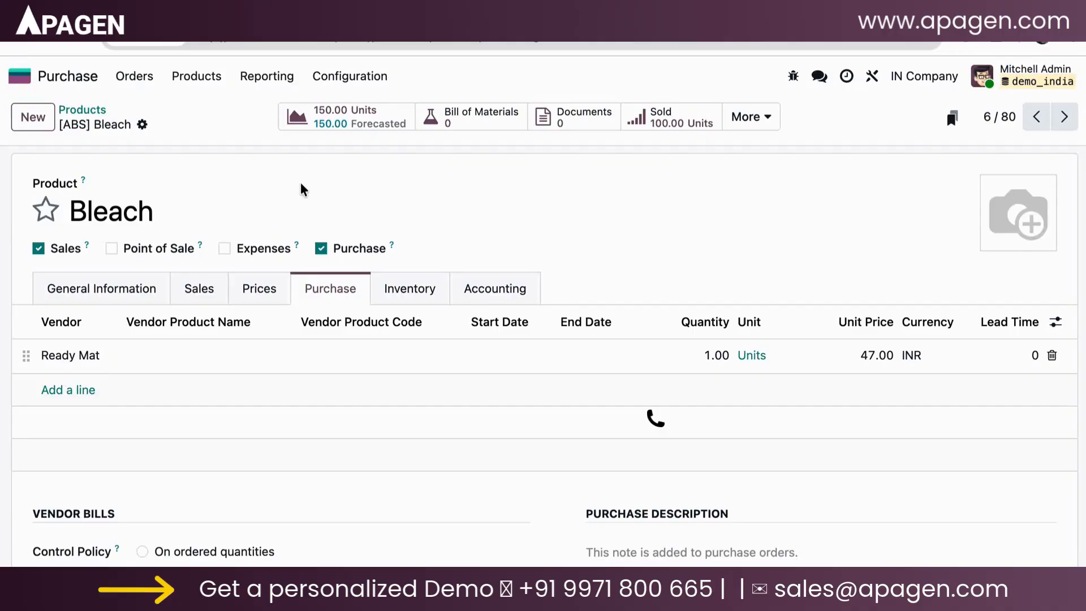
Step: Open the Bleach product record from the purchase product list
{"action": "left_click", "coordinate": [196, 76]}
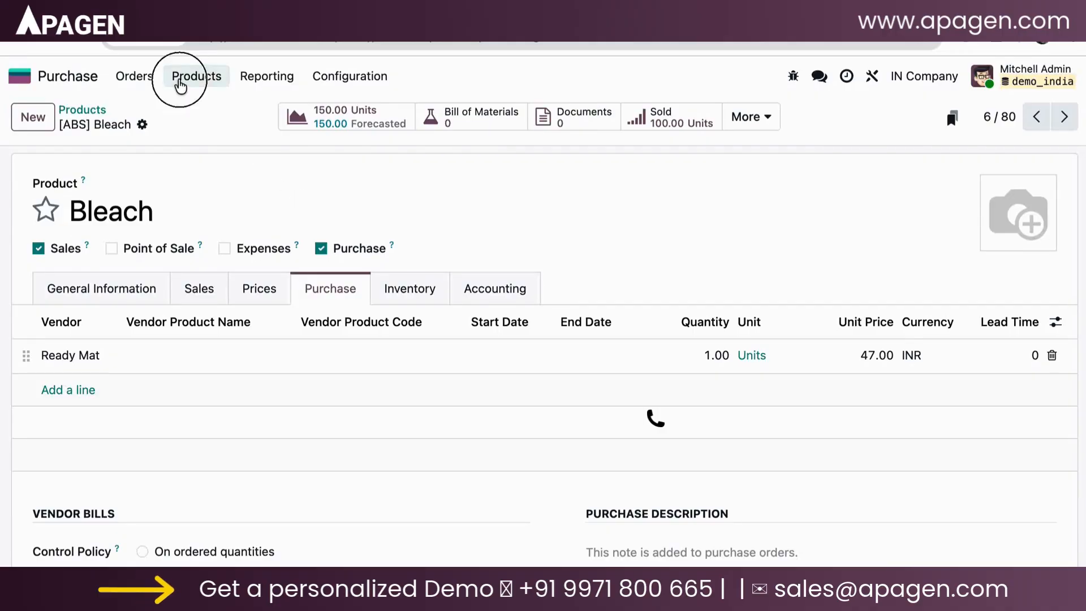
{"action": "left_click", "coordinate": [199, 109]}
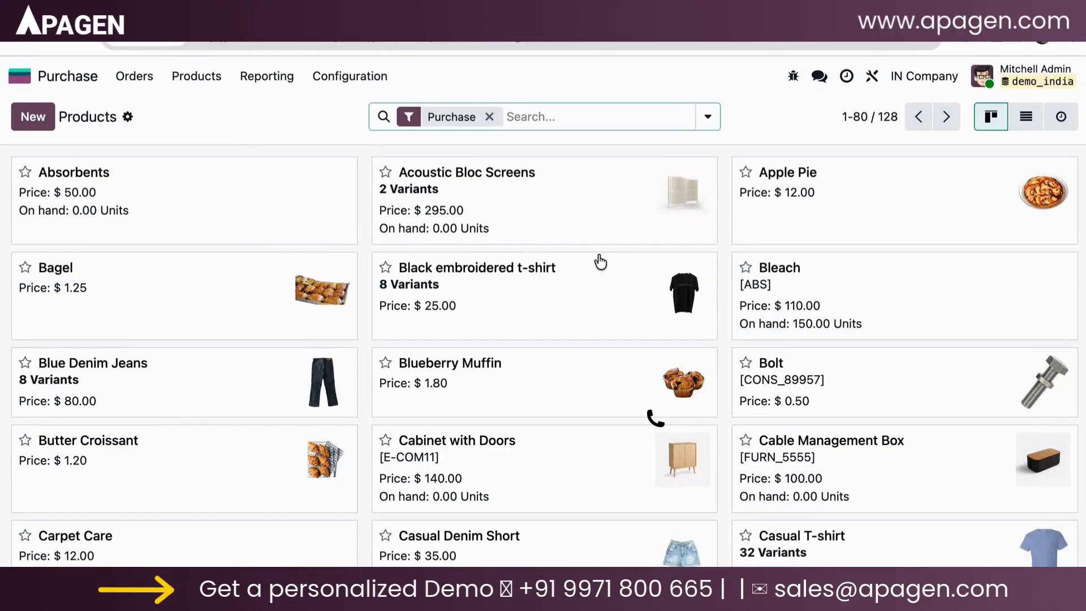
{"action": "left_click", "coordinate": [820, 272]}
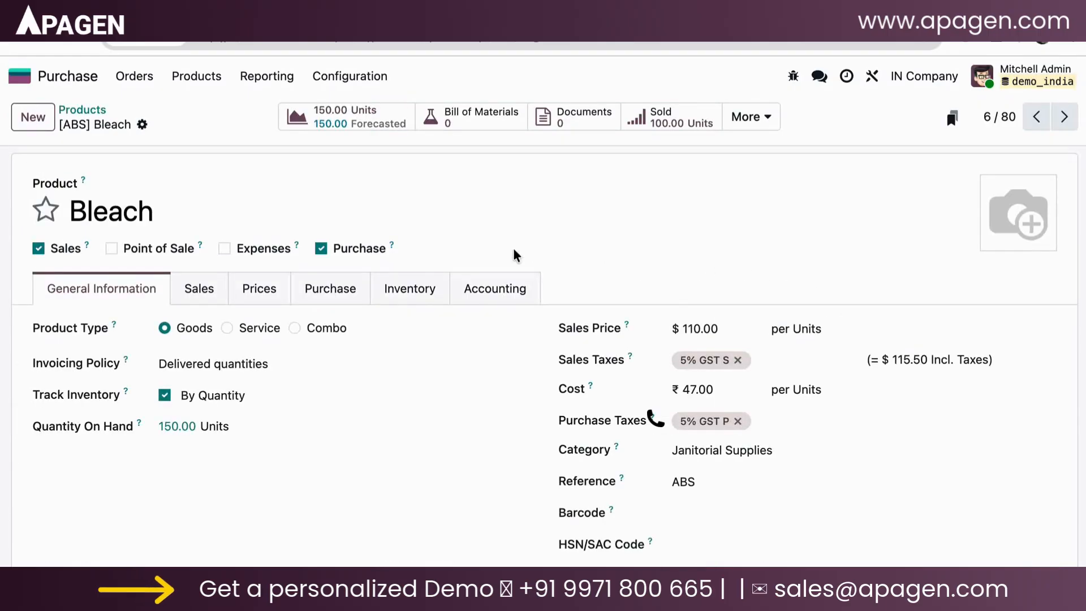
Step: Review the forecasted stock report for Bleach, including its time to replenish, and return to the product record
{"action": "left_click", "coordinate": [376, 120]}
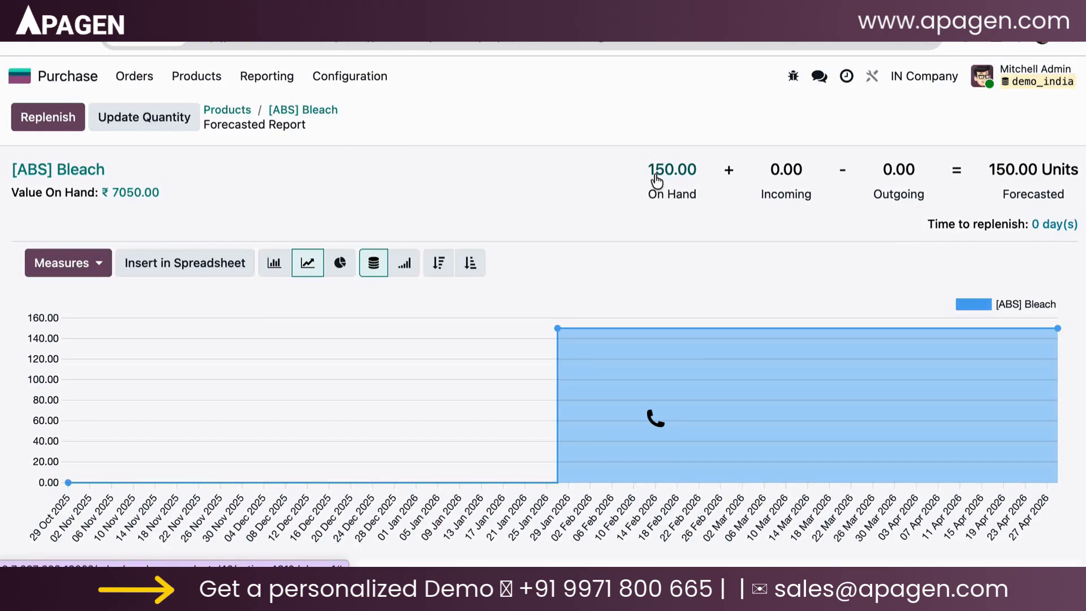
{"action": "left_click", "coordinate": [932, 223]}
{"action": "left_click_drag", "start_coordinate": [931, 223], "coordinate": [1018, 227]}
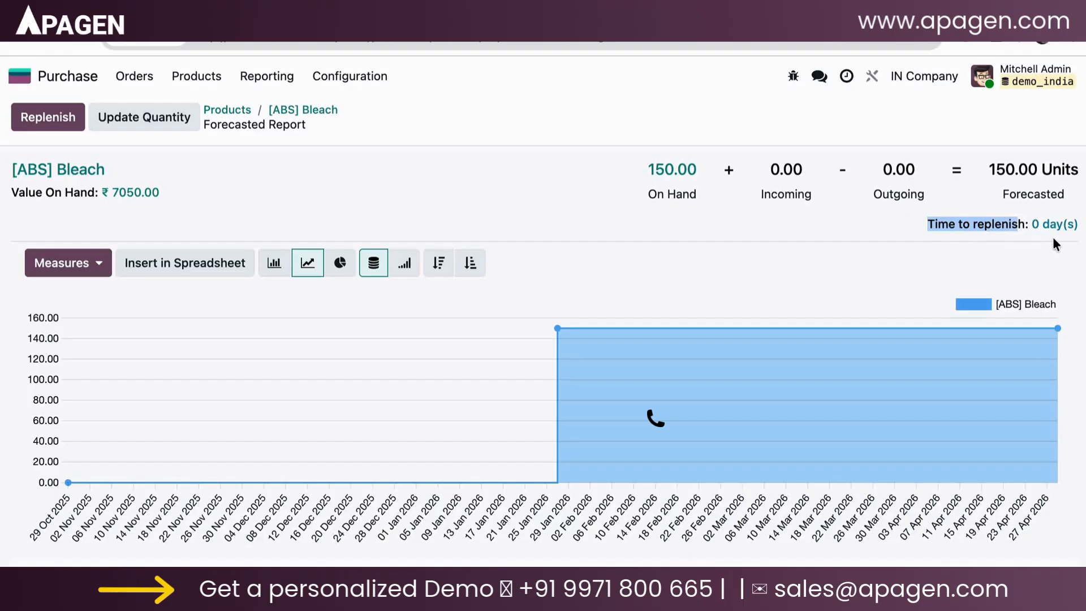
{"action": "scroll", "coordinate": [390, 229], "scroll_direction": "down", "scroll_amount": 1}
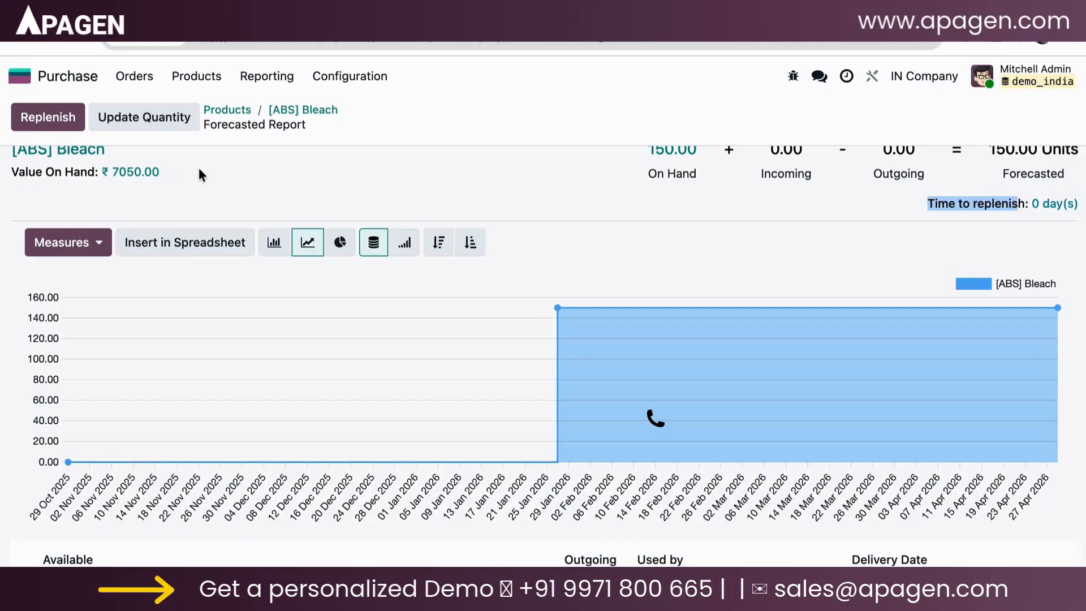
{"action": "left_click", "coordinate": [288, 115]}
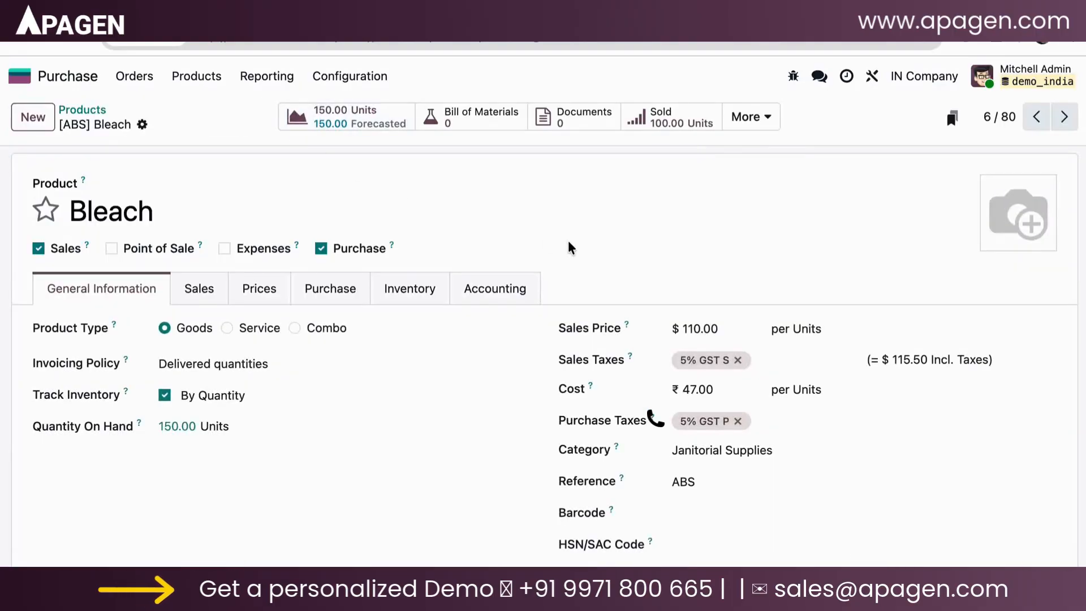
{"action": "scroll", "coordinate": [572, 245], "scroll_direction": "down", "scroll_amount": 2}
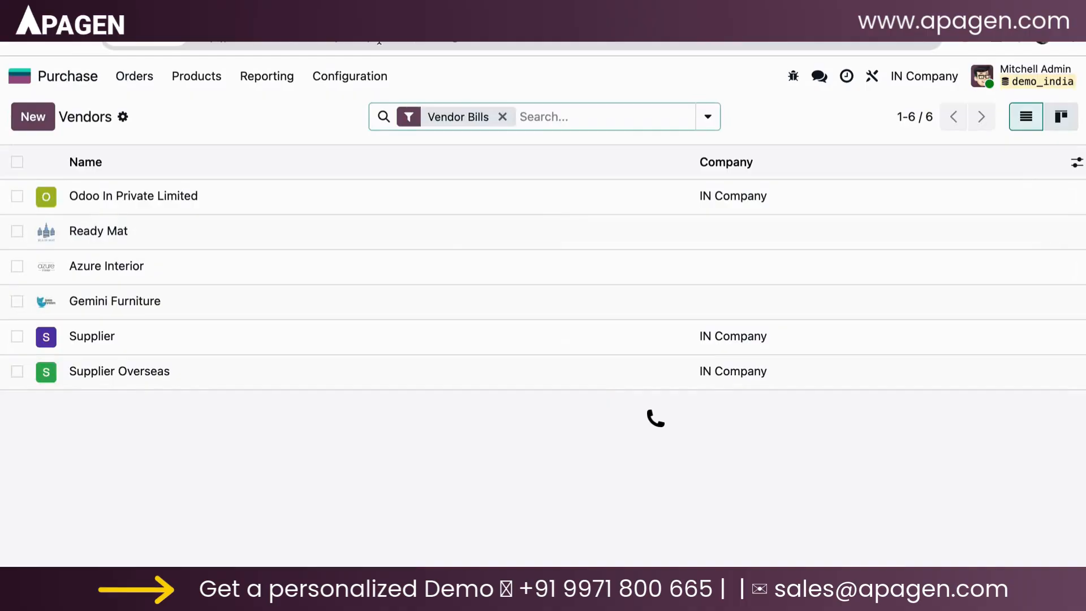
Step: Open the Ready Mat record from the vendor list and view its contact details
{"action": "left_click", "coordinate": [134, 76]}
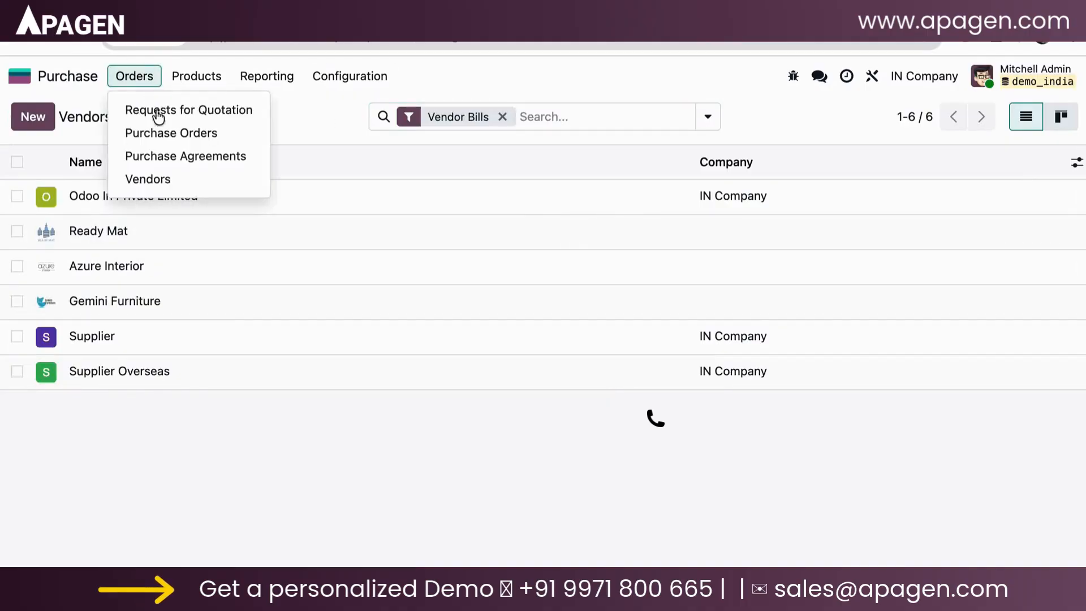
{"action": "left_click", "coordinate": [170, 180]}
{"action": "left_click", "coordinate": [201, 230]}
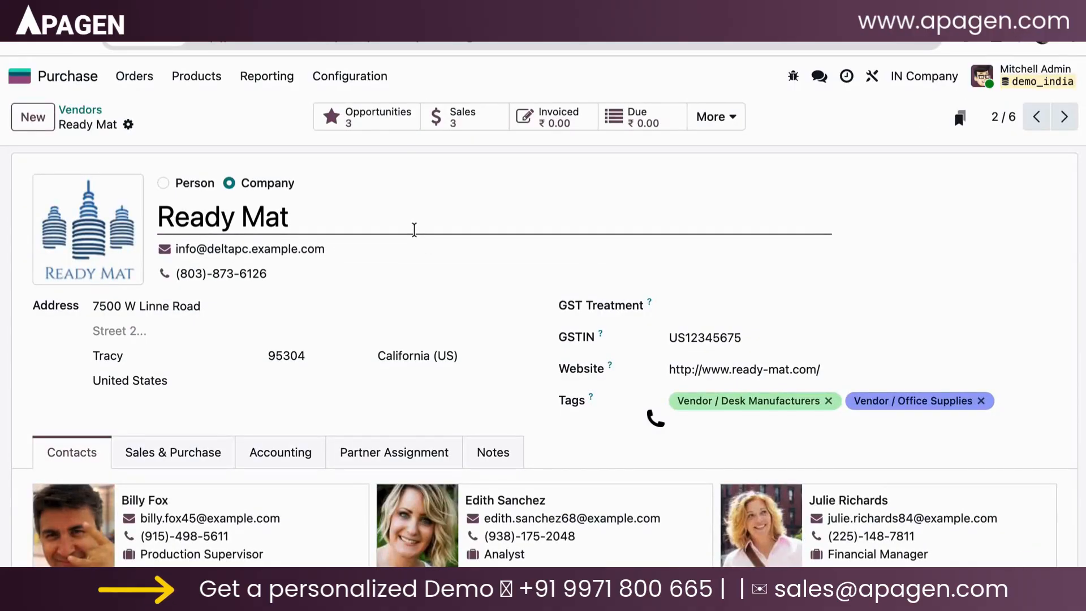
{"action": "scroll", "coordinate": [414, 229], "scroll_direction": "down", "scroll_amount": 1}
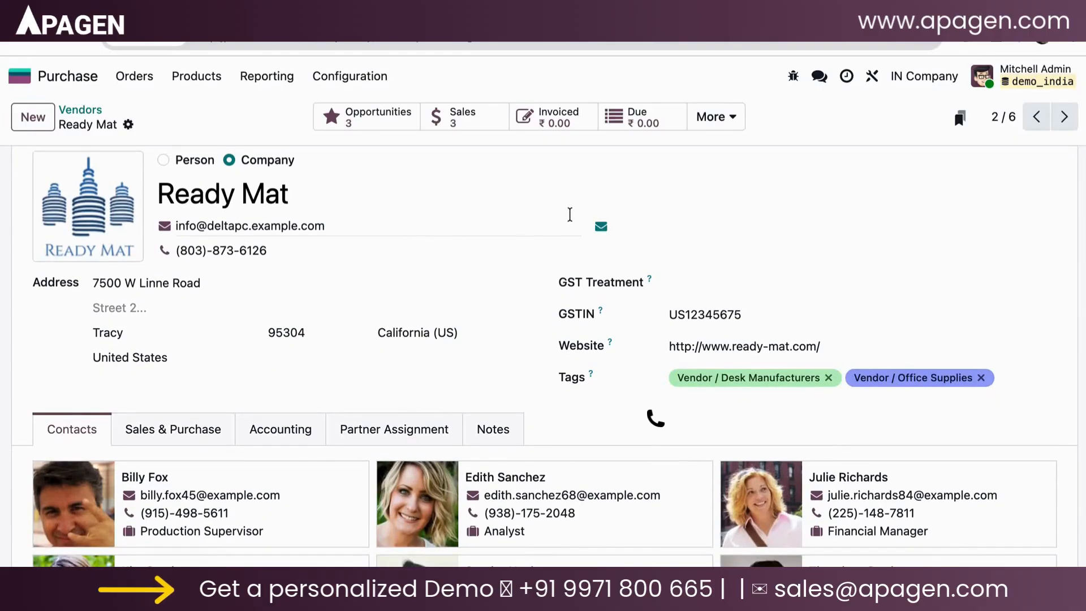
Step: Review Ready Mat's purchases by viewing the newest order and the one after it, and return to the vendor's linked records
{"action": "left_click", "coordinate": [733, 120]}
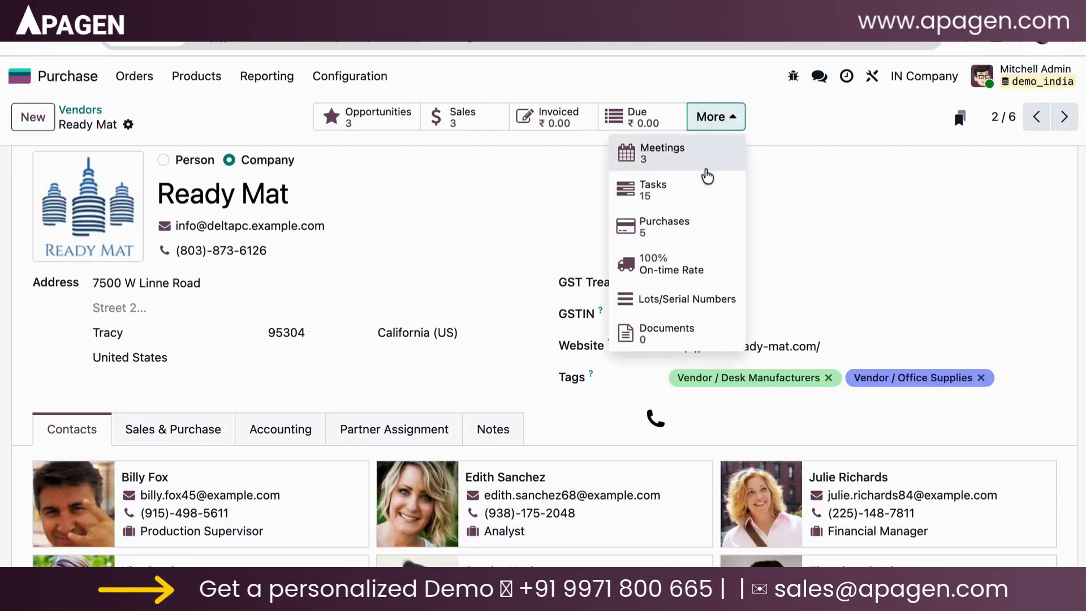
{"action": "left_click", "coordinate": [686, 226]}
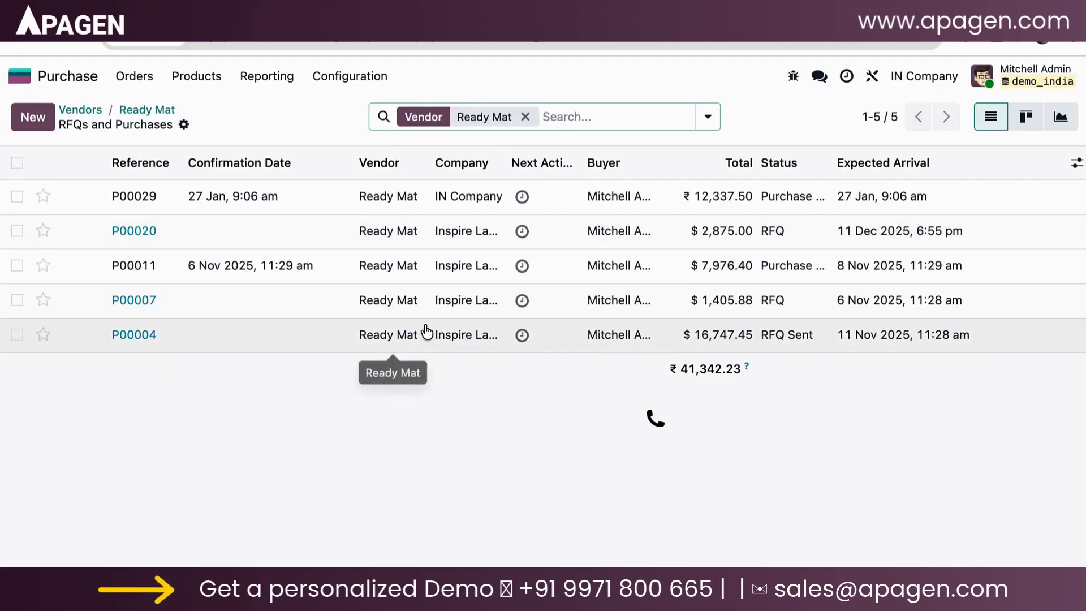
{"action": "left_click", "coordinate": [338, 195]}
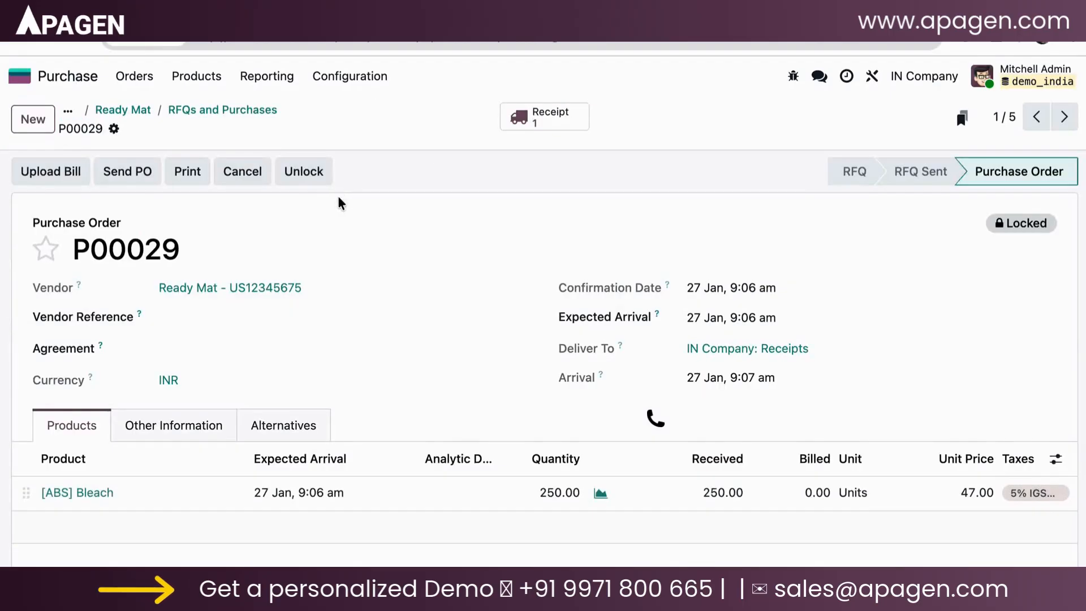
{"action": "scroll", "coordinate": [358, 245], "scroll_direction": "down", "scroll_amount": 1}
{"action": "scroll", "coordinate": [358, 244], "scroll_direction": "down", "scroll_amount": 3}
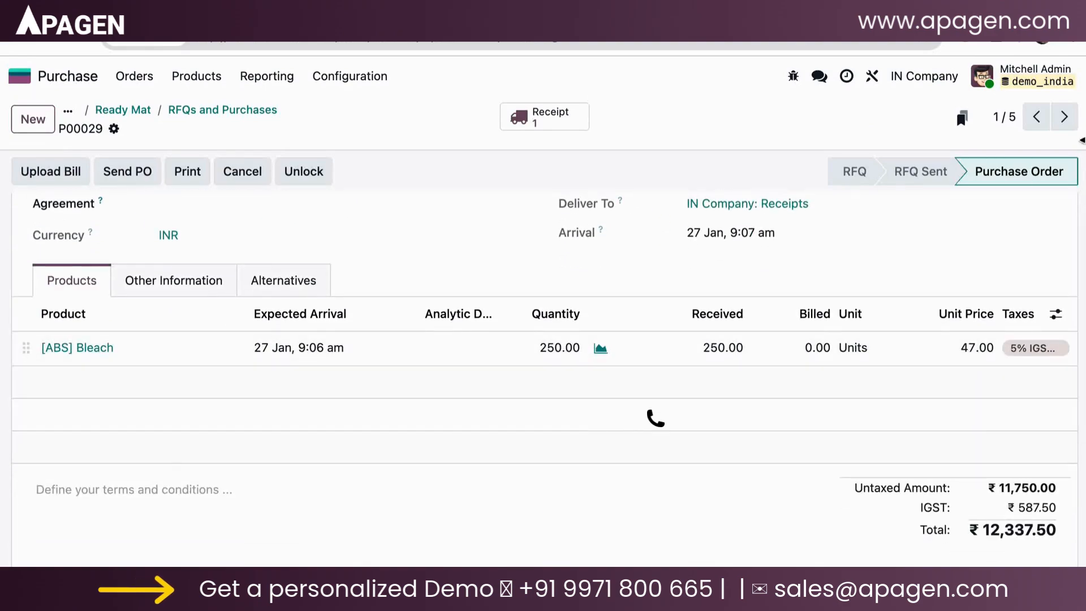
{"action": "left_click", "coordinate": [1065, 116]}
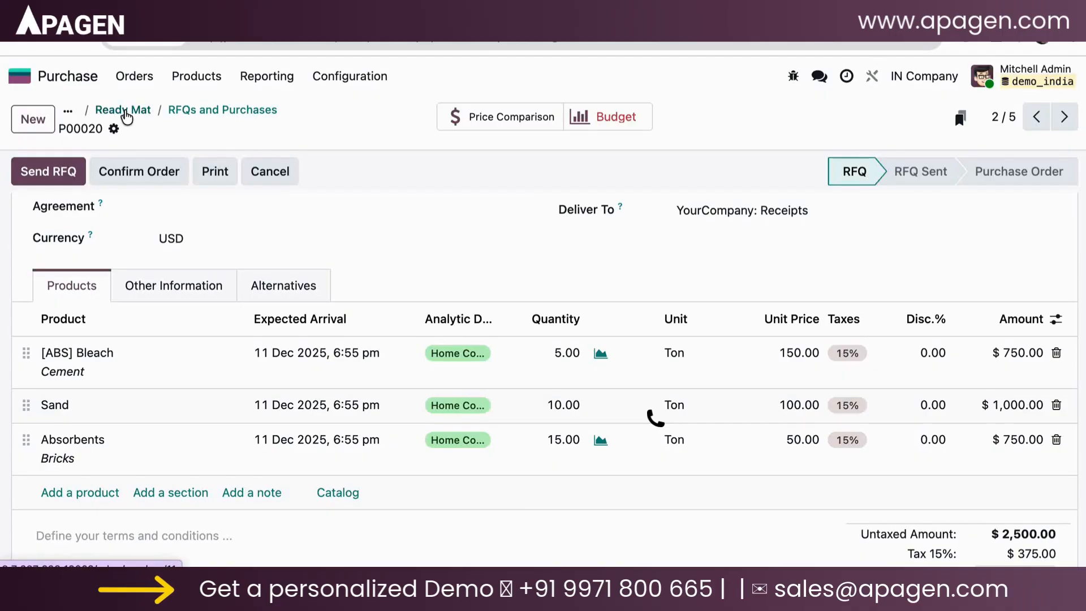
{"action": "left_click", "coordinate": [120, 111]}
{"action": "left_click", "coordinate": [701, 117]}
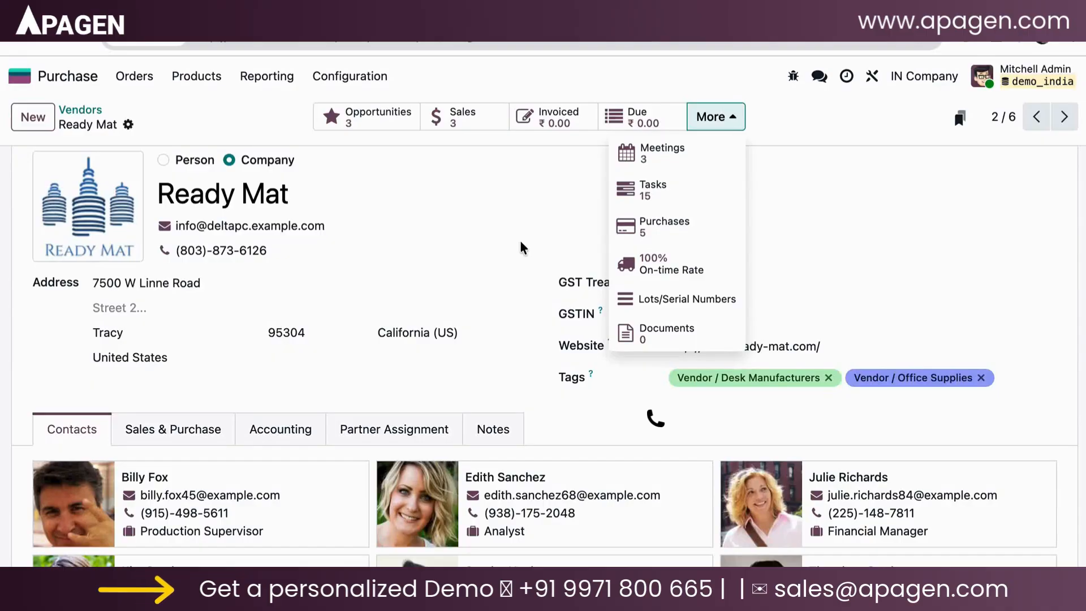
Step: Open the Ready Mat vendor pricelist entry for the Large Cabinet priced at 790.00 USD
{"action": "left_click", "coordinate": [223, 84]}
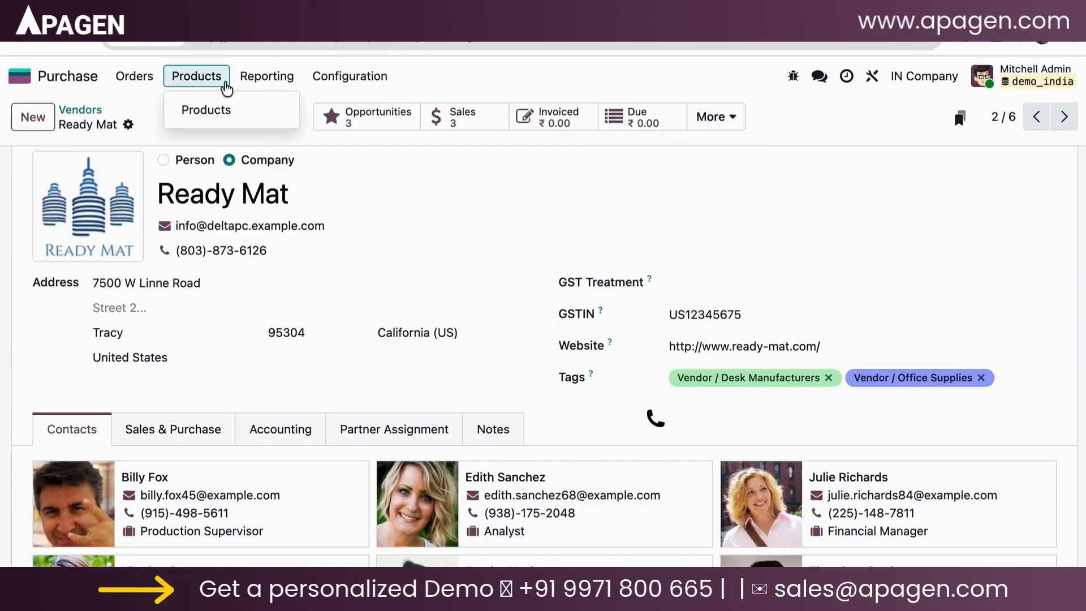
{"action": "mouse_move", "coordinate": [323, 90]}
{"action": "left_click", "coordinate": [343, 134]}
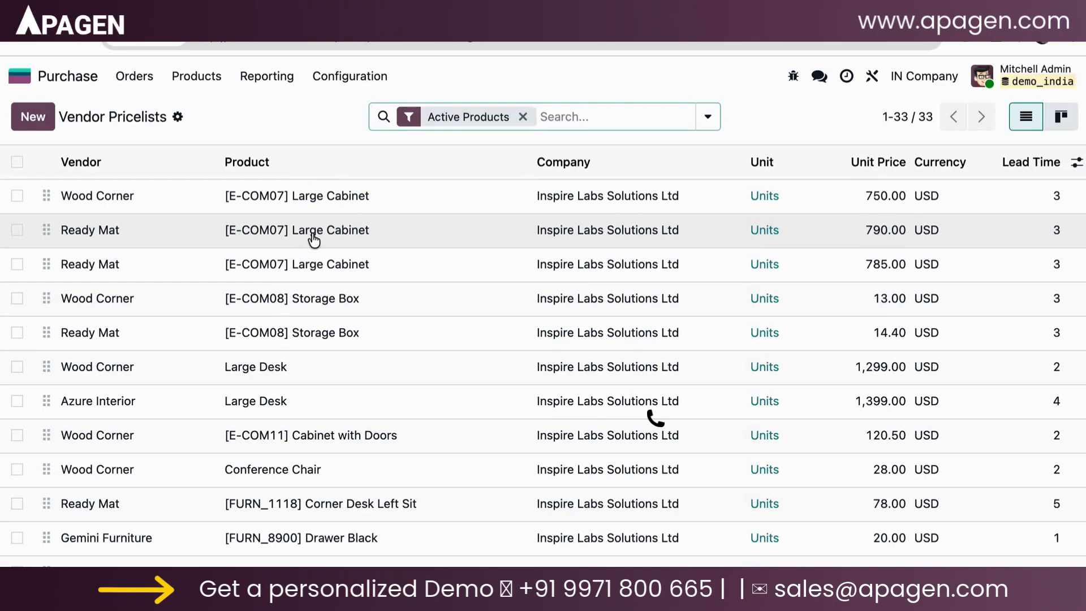
{"action": "left_click", "coordinate": [312, 237]}
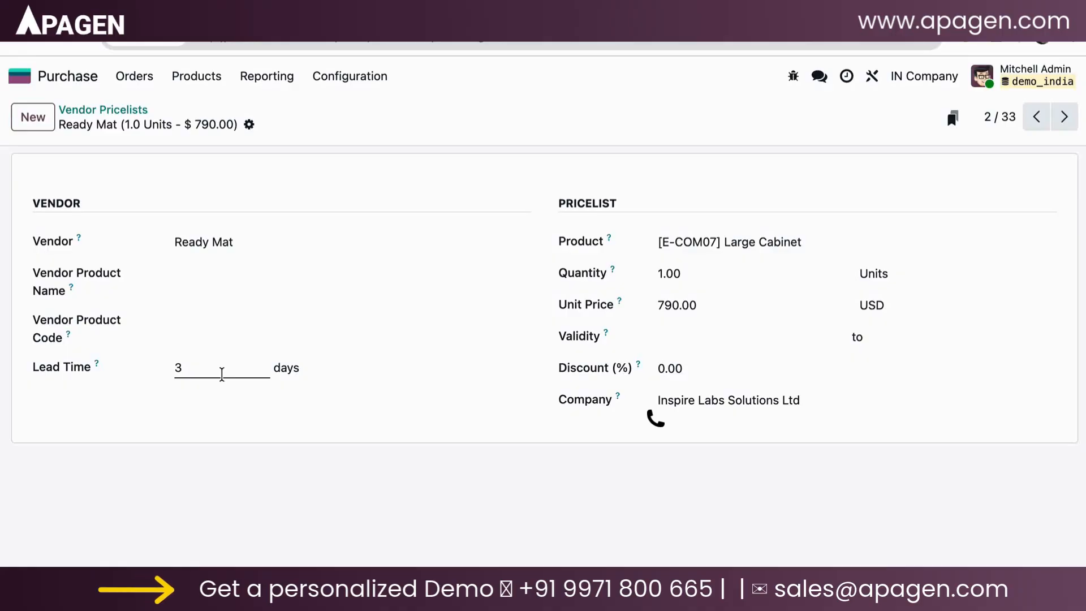
Step: Create a new purchase order with Ready Mat as the vendor
{"action": "left_click", "coordinate": [141, 79]}
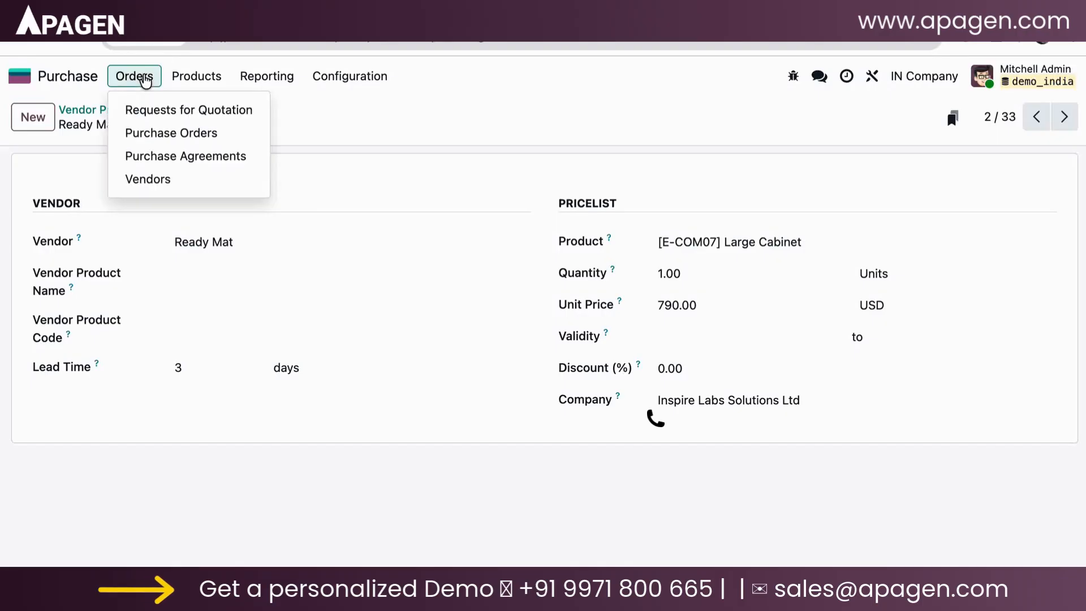
{"action": "left_click", "coordinate": [158, 136]}
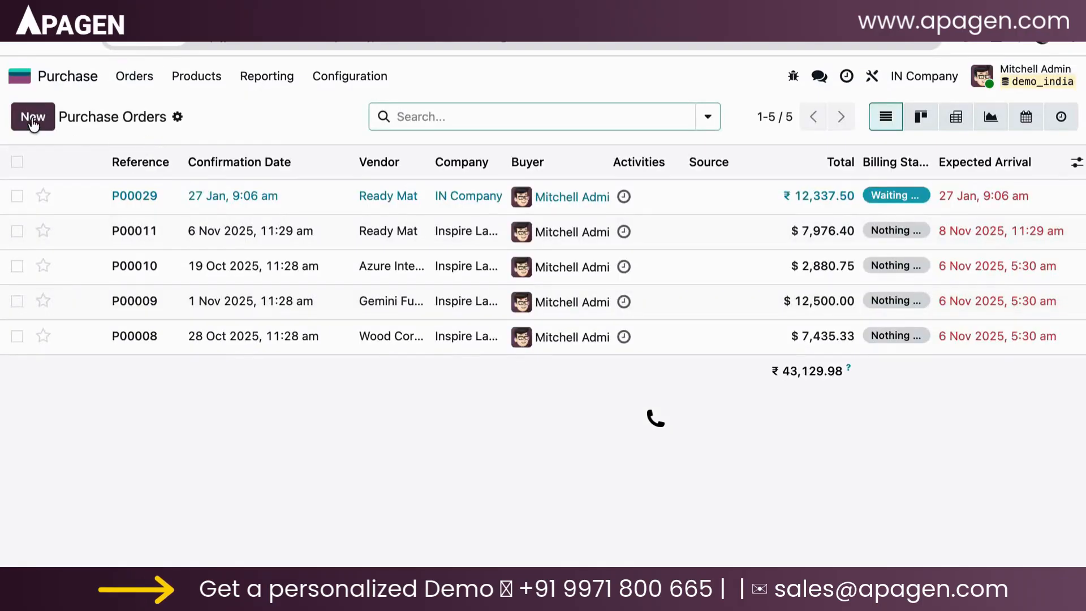
{"action": "left_click", "coordinate": [33, 117]}
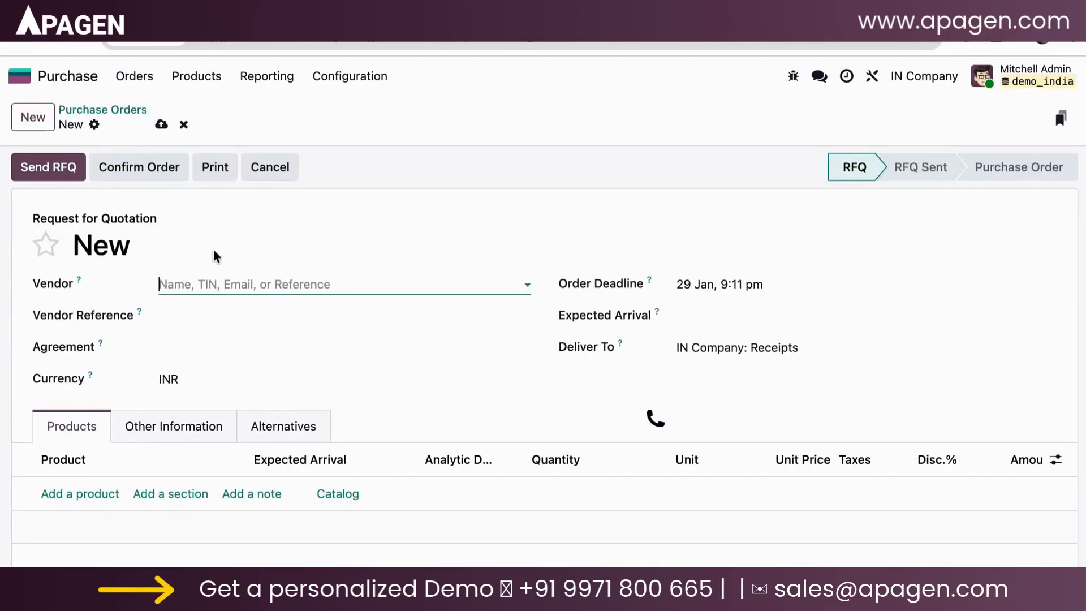
{"action": "left_click", "coordinate": [233, 274]}
{"action": "type", "text": "rea"}
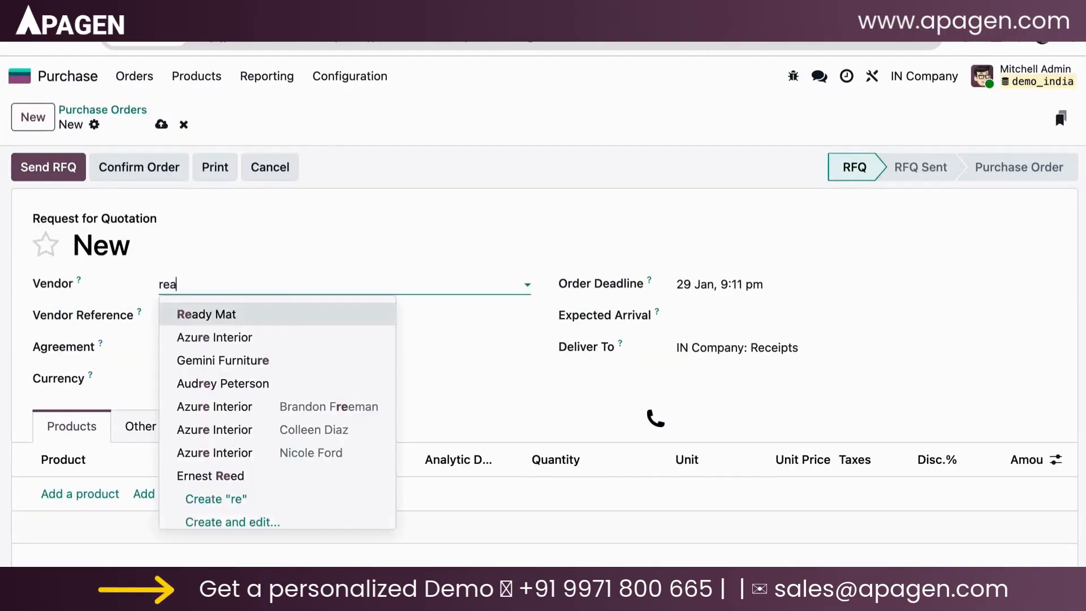
{"action": "left_click", "coordinate": [269, 311]}
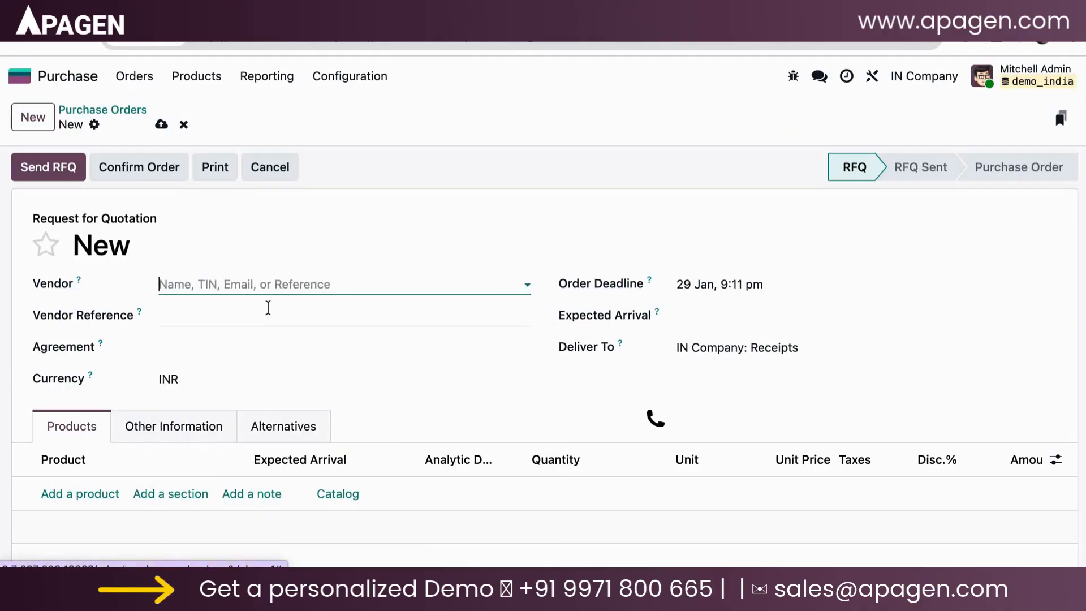
Step: Add the product Bleach to the new purchase order's lines
{"action": "left_click", "coordinate": [82, 494]}
{"action": "scroll", "coordinate": [97, 485], "scroll_direction": "down", "scroll_amount": 3}
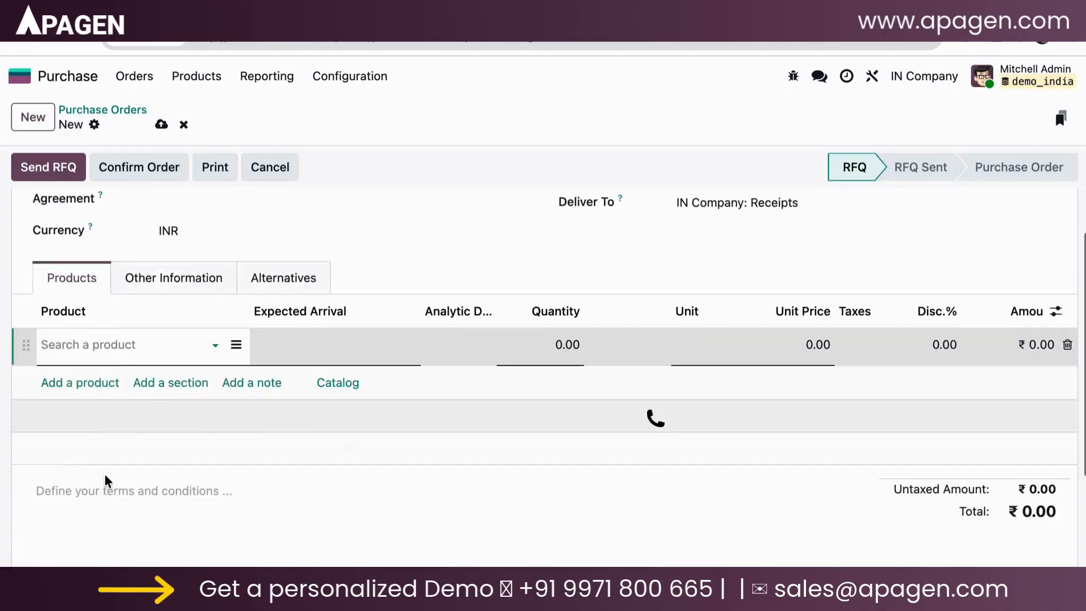
{"action": "type", "text": "bl"}
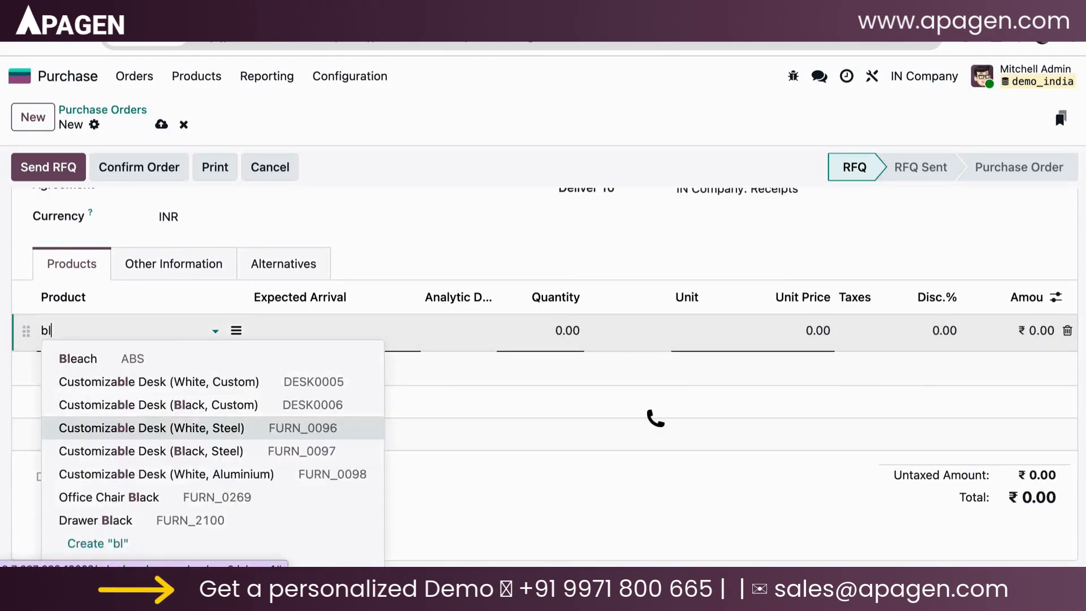
{"action": "type", "text": "ea"}
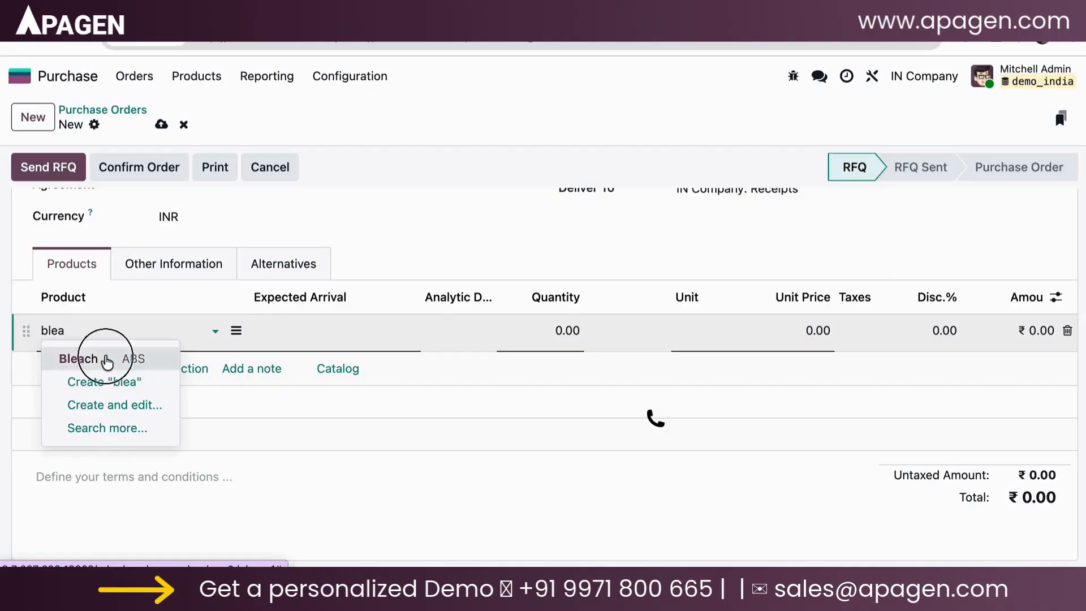
{"action": "left_click", "coordinate": [107, 358]}
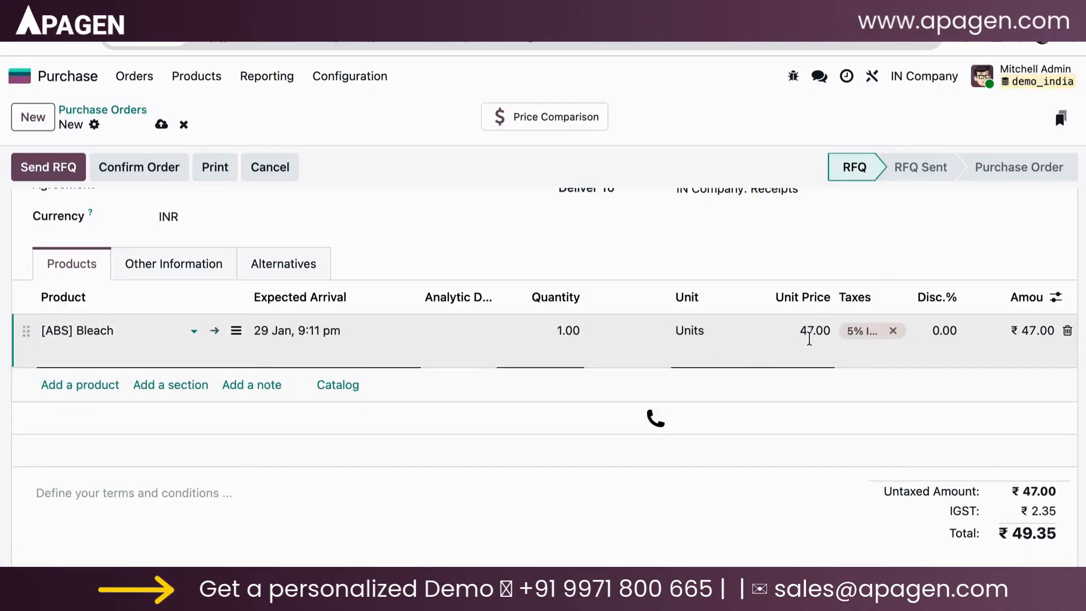
Step: Enable the optional View Button column for the order's product lines
{"action": "left_click", "coordinate": [809, 339]}
{"action": "left_click", "coordinate": [1055, 297]}
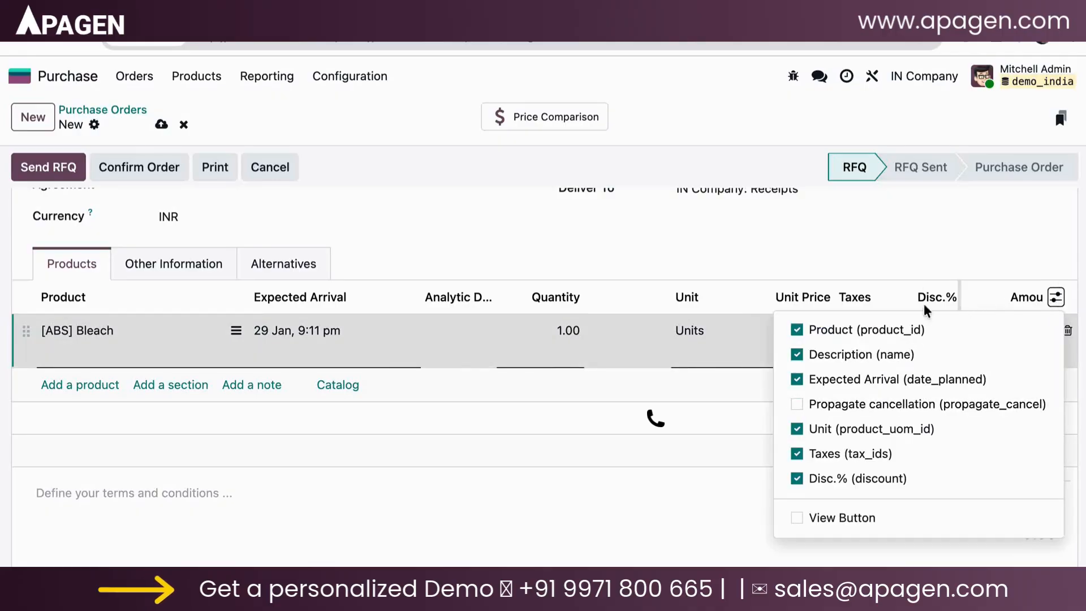
{"action": "left_click", "coordinate": [844, 518]}
{"action": "left_click", "coordinate": [938, 297]}
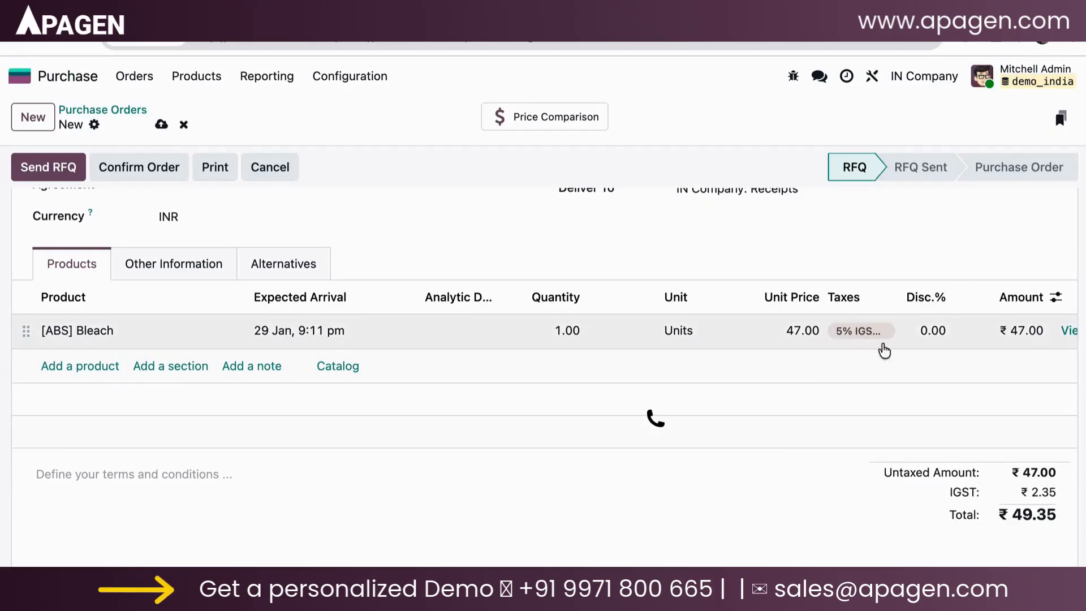
Step: Check the unit price on the Bleach line without changing it
{"action": "left_click", "coordinate": [724, 333]}
{"action": "key", "text": "Tab"}
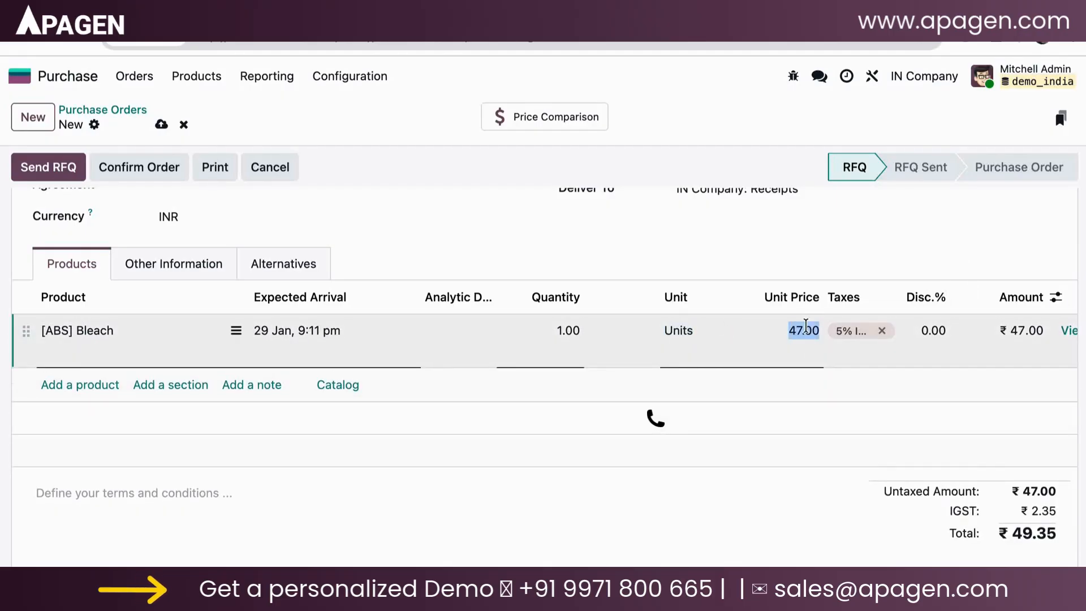
{"action": "left_click", "coordinate": [774, 255]}
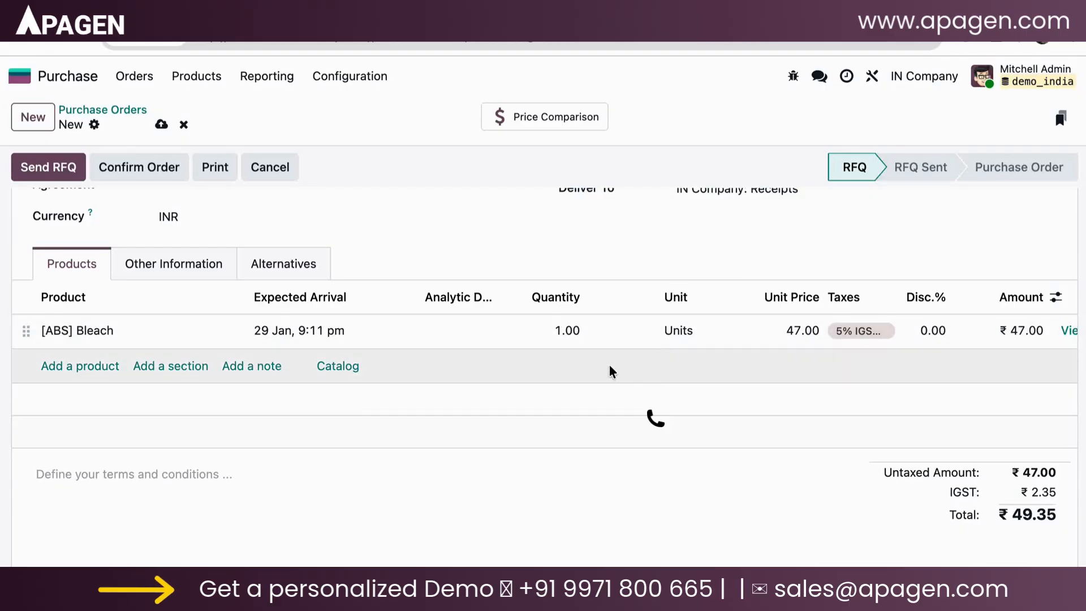
Step: Review the new order's other information, including buyer, company, payment terms and fiscal position
{"action": "left_click", "coordinate": [180, 263]}
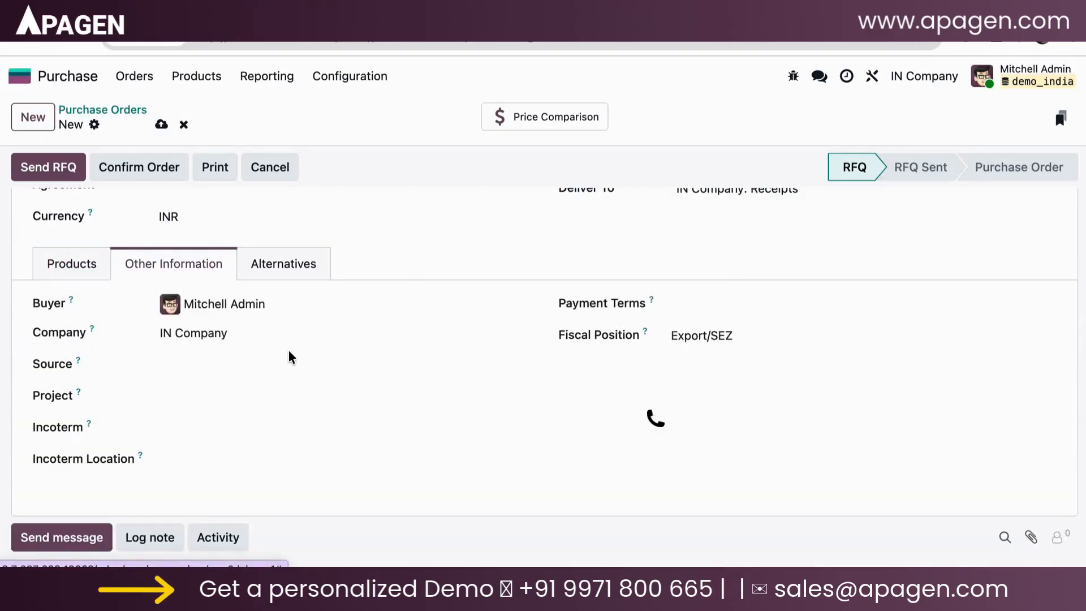
{"action": "scroll", "coordinate": [291, 356], "scroll_direction": "down", "scroll_amount": 1}
{"action": "scroll", "coordinate": [290, 357], "scroll_direction": "up", "scroll_amount": 2}
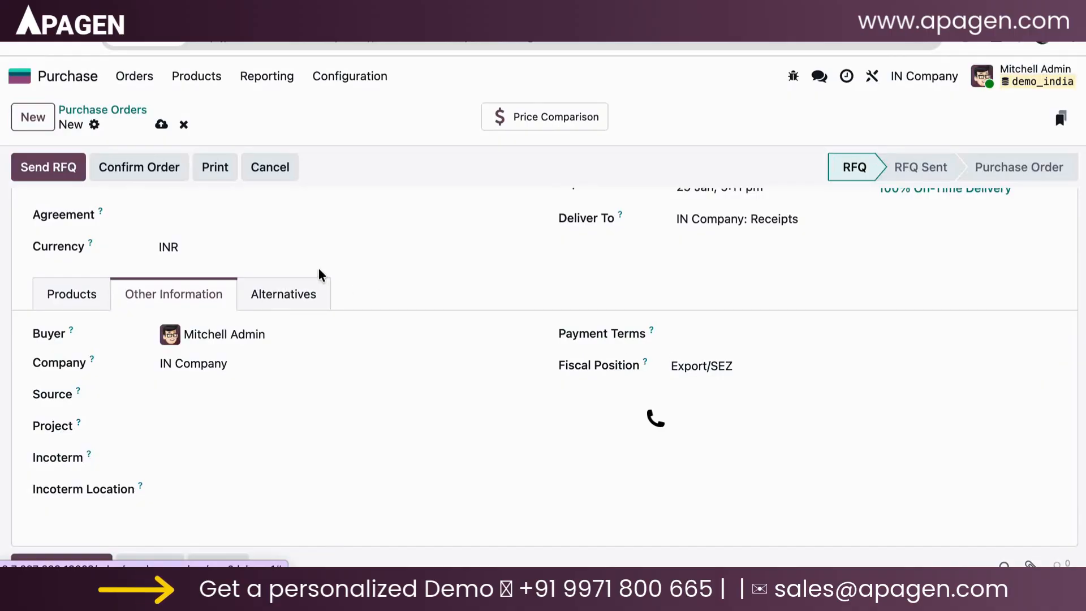
Step: Return to the order's product lines and confirm the Bleach purchase order for Ready Mat
{"action": "left_click", "coordinate": [73, 290]}
{"action": "scroll", "coordinate": [235, 303], "scroll_direction": "up", "scroll_amount": 3}
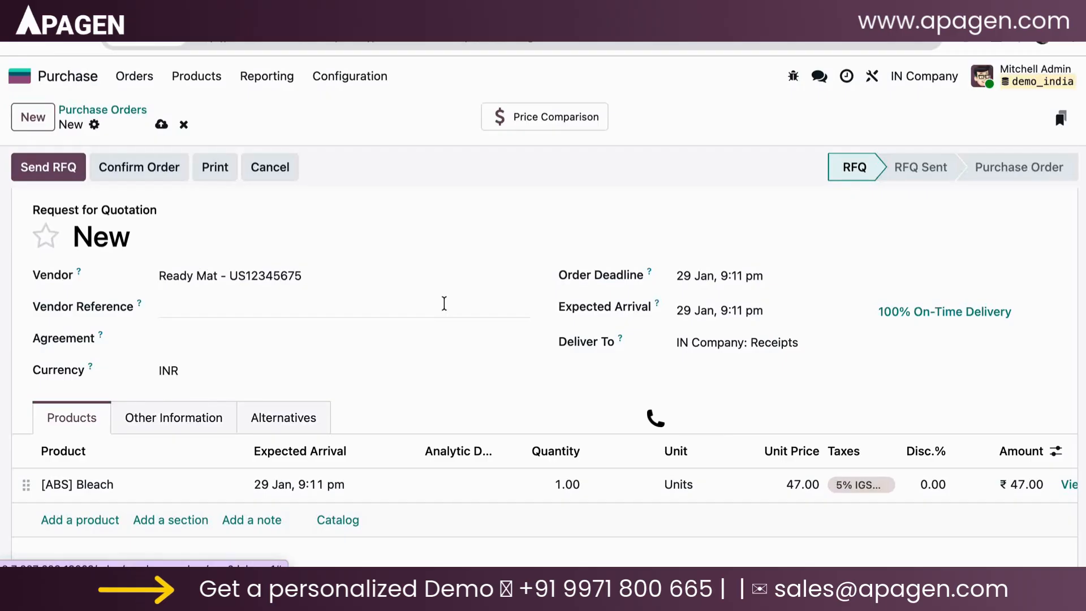
{"action": "left_click", "coordinate": [140, 176]}
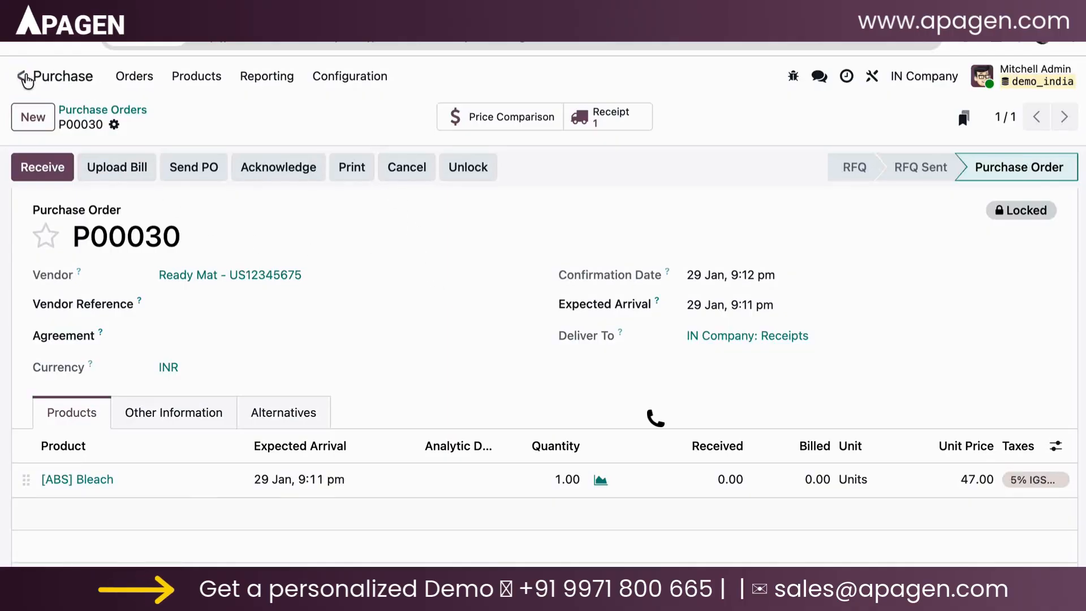
Step: Switch to the Inventory app and check YourCompany's receipts to receive, including the one from Ready Mat
{"action": "left_click", "coordinate": [24, 77]}
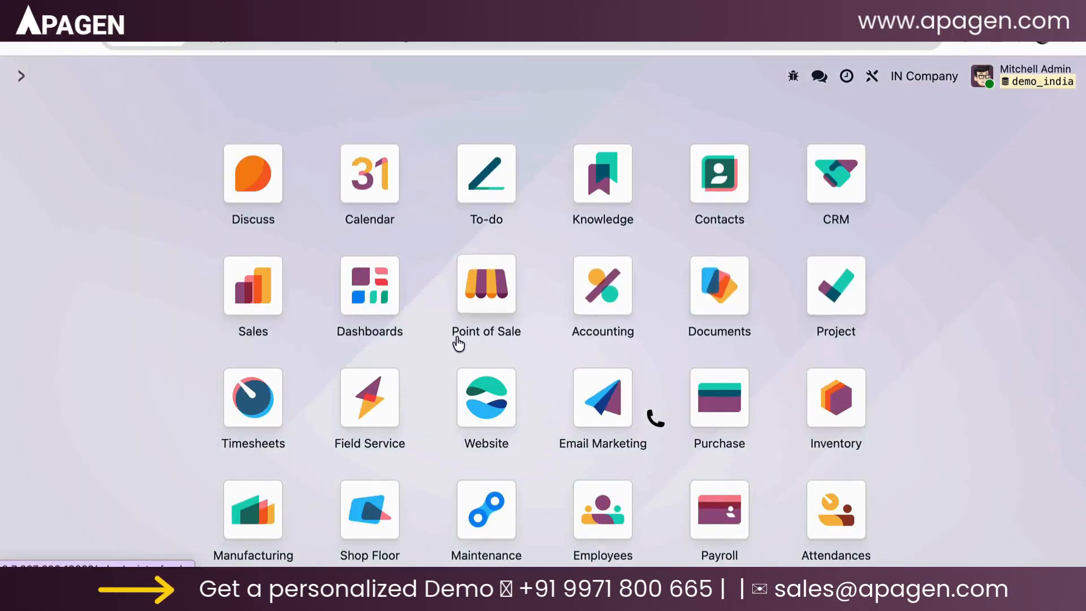
{"action": "left_click", "coordinate": [826, 406]}
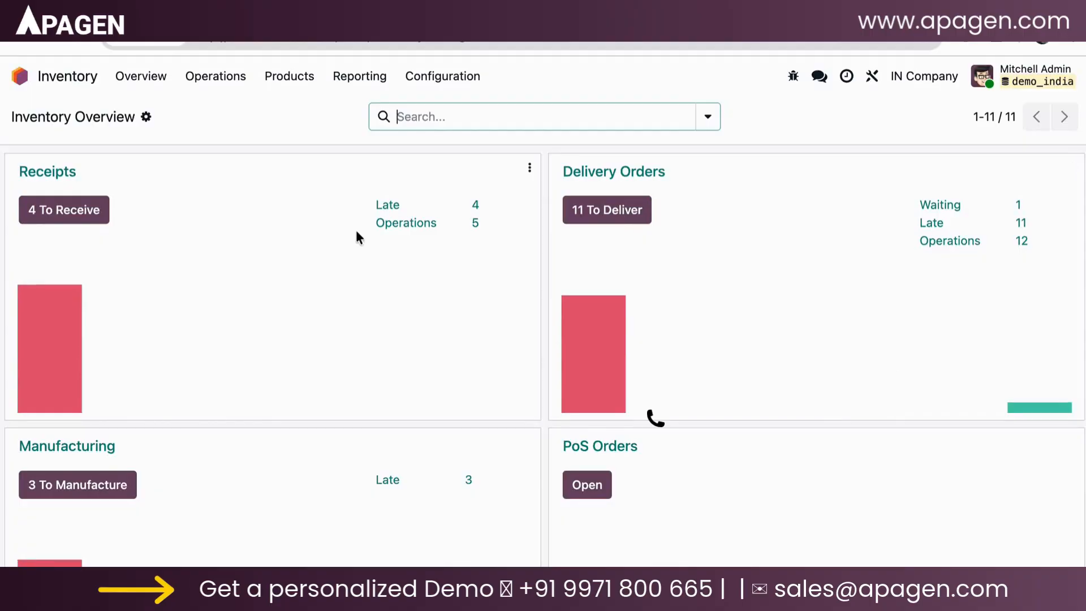
{"action": "left_click", "coordinate": [73, 210]}
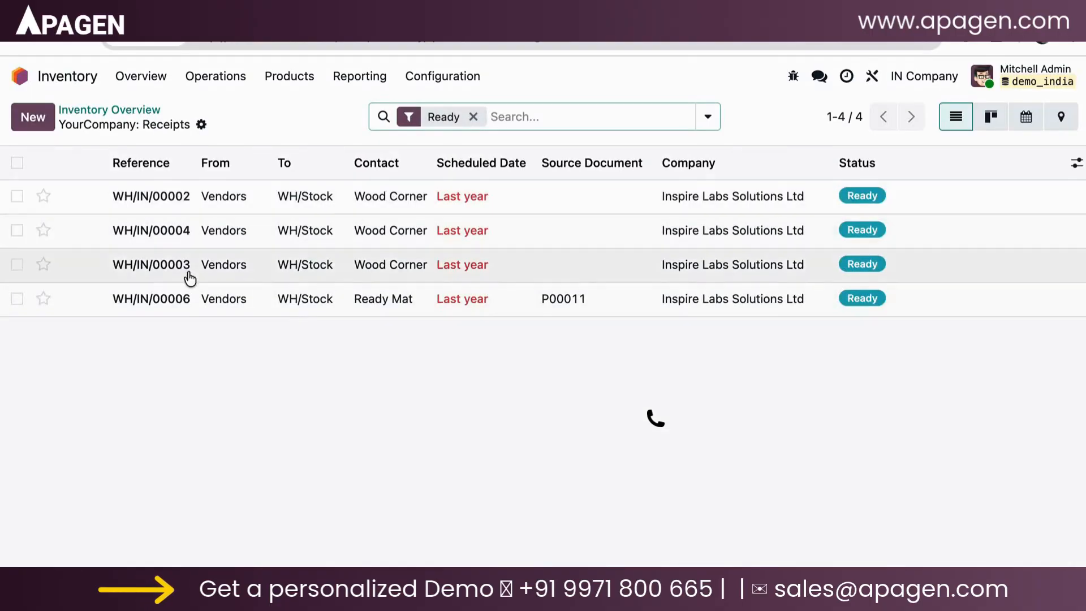
{"action": "left_click", "coordinate": [501, 296]}
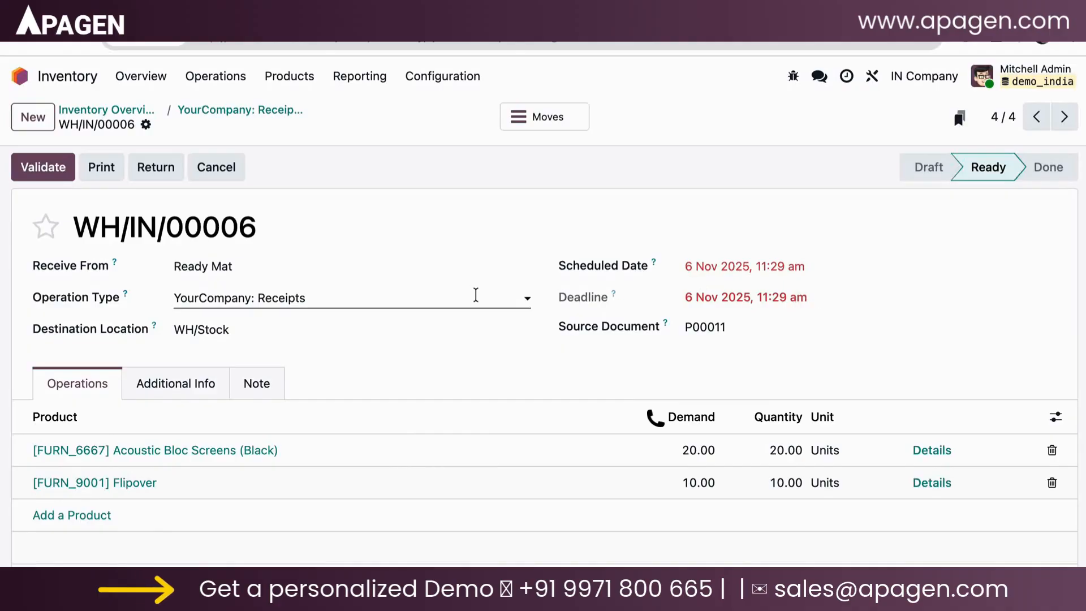
{"action": "left_click", "coordinate": [213, 113]}
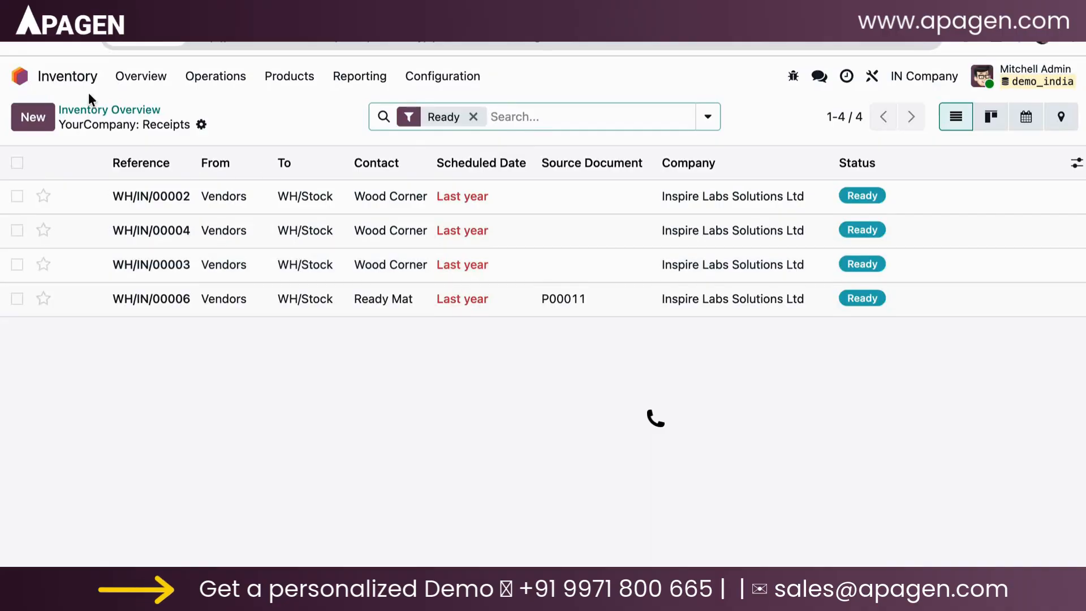
{"action": "left_click", "coordinate": [94, 110]}
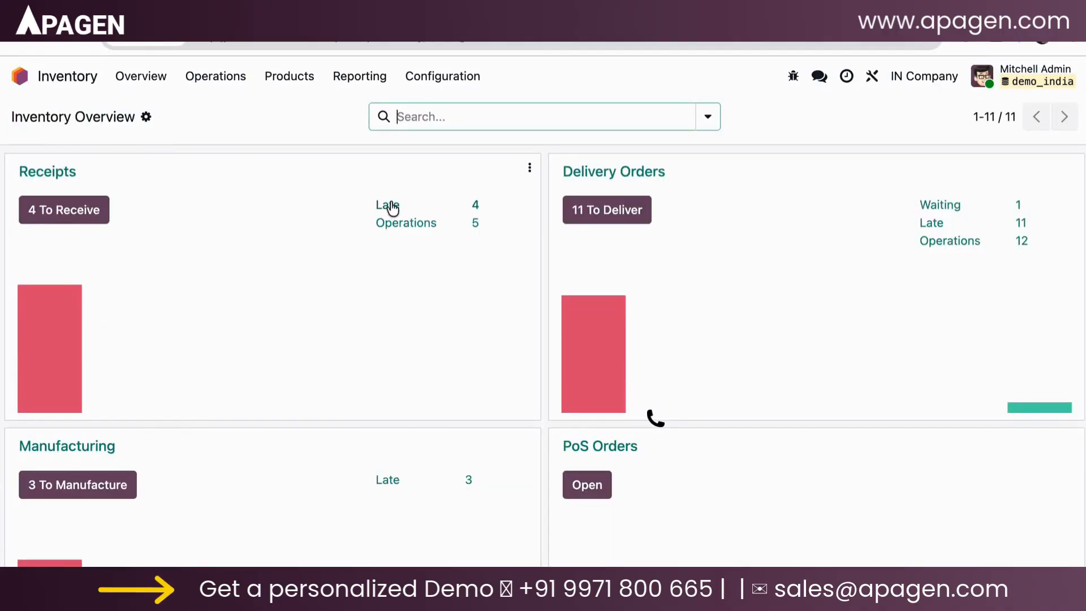
Step: Open IN Company's ready receipt from Ready Mat, check its source document and Bleach line, and validate it
{"action": "scroll", "coordinate": [390, 206], "scroll_direction": "down", "scroll_amount": 5}
{"action": "scroll", "coordinate": [390, 206], "scroll_direction": "down", "scroll_amount": 3}
{"action": "left_click", "coordinate": [66, 288]}
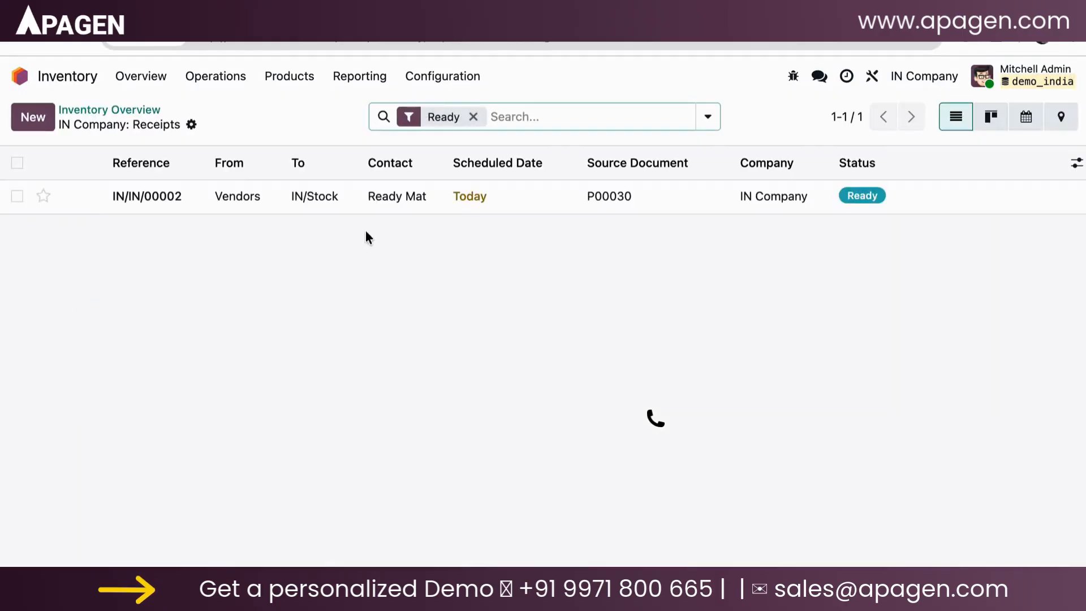
{"action": "left_click", "coordinate": [365, 199]}
{"action": "left_click_drag", "start_coordinate": [728, 326], "coordinate": [656, 326]}
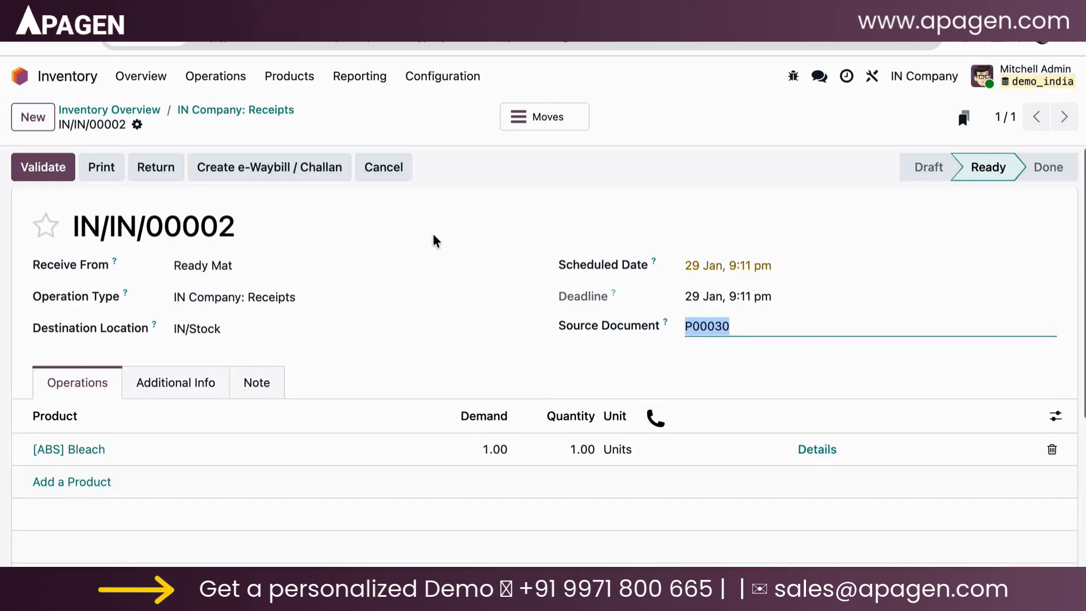
{"action": "scroll", "coordinate": [352, 303], "scroll_direction": "down", "scroll_amount": 2}
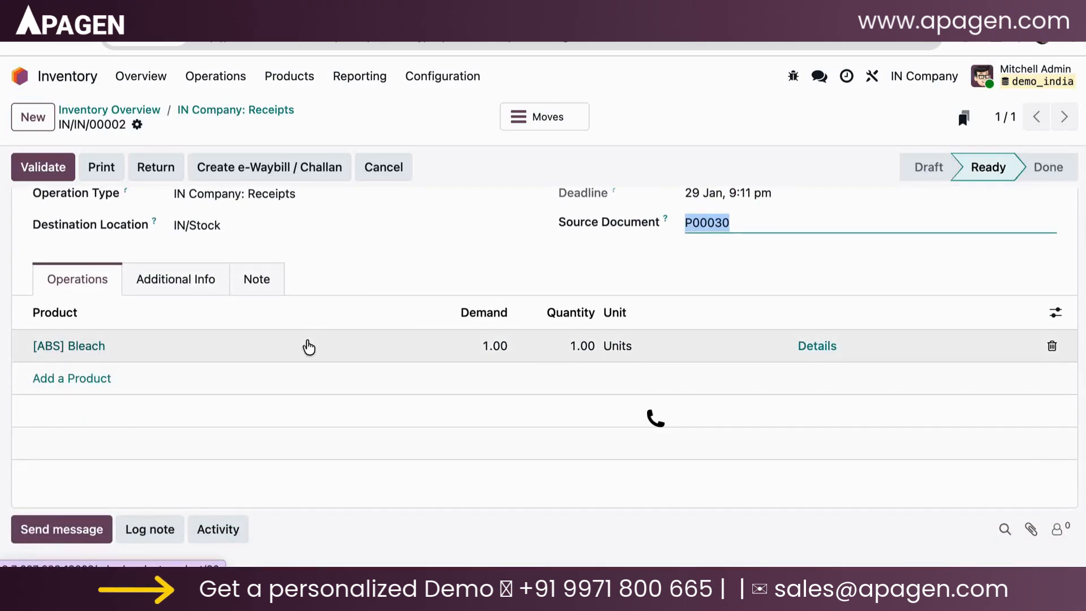
{"action": "scroll", "coordinate": [309, 347], "scroll_direction": "up", "scroll_amount": 2}
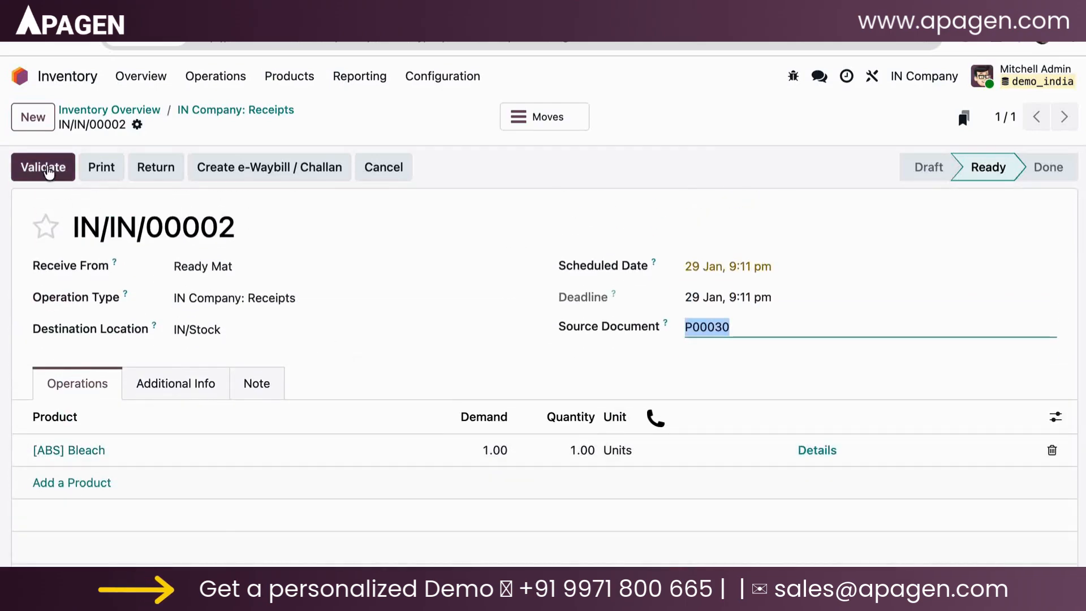
{"action": "left_click", "coordinate": [49, 171]}
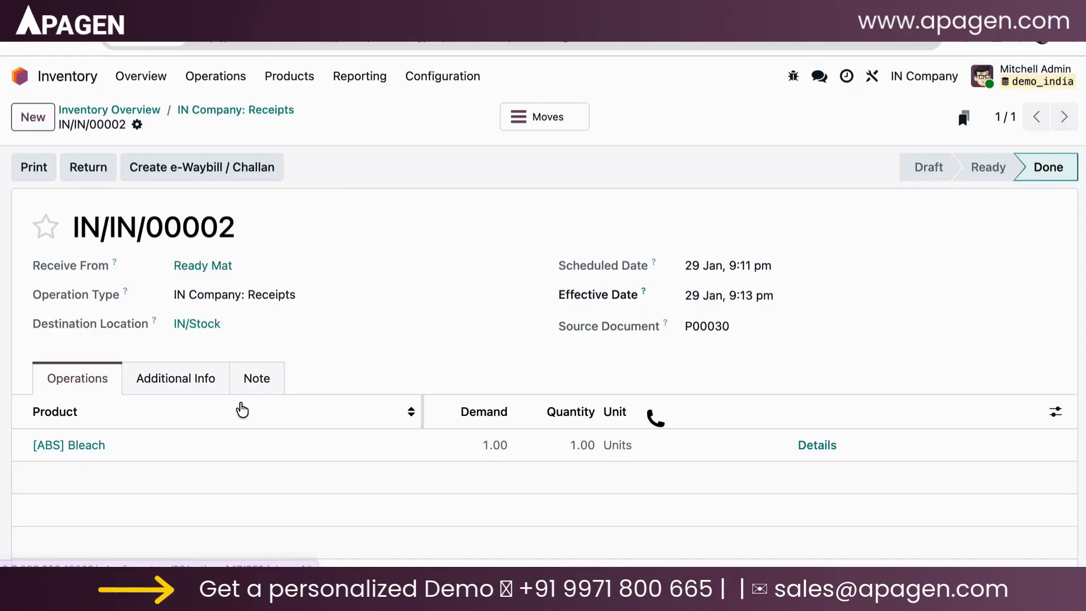
Step: Review Bleach's forecasted stock report for the IN Company warehouse, starting from the validated receipt
{"action": "mouse_move", "coordinate": [241, 411]}
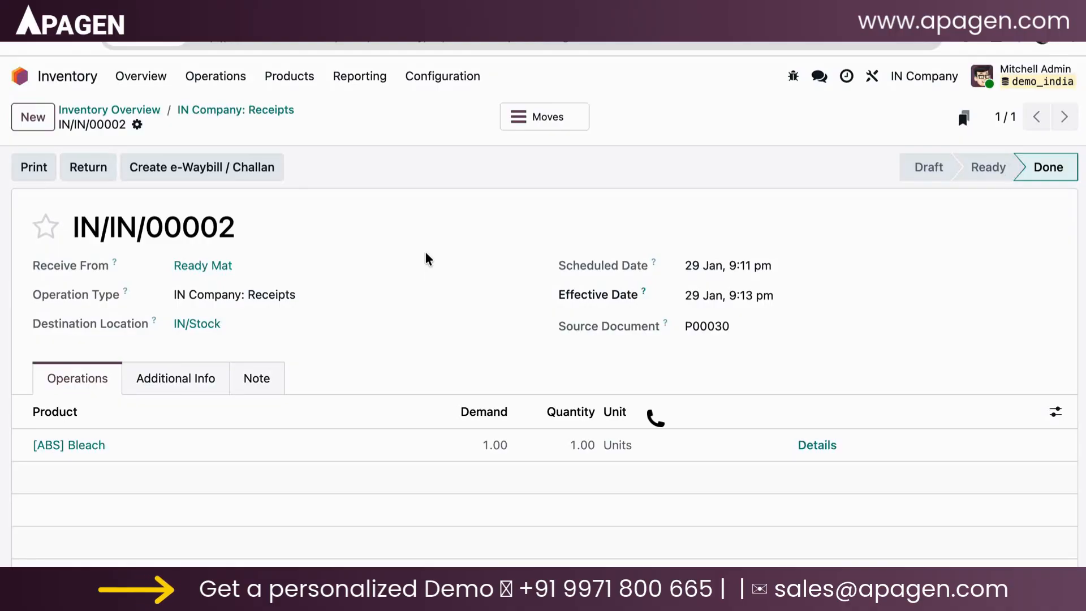
{"action": "left_click", "coordinate": [80, 449]}
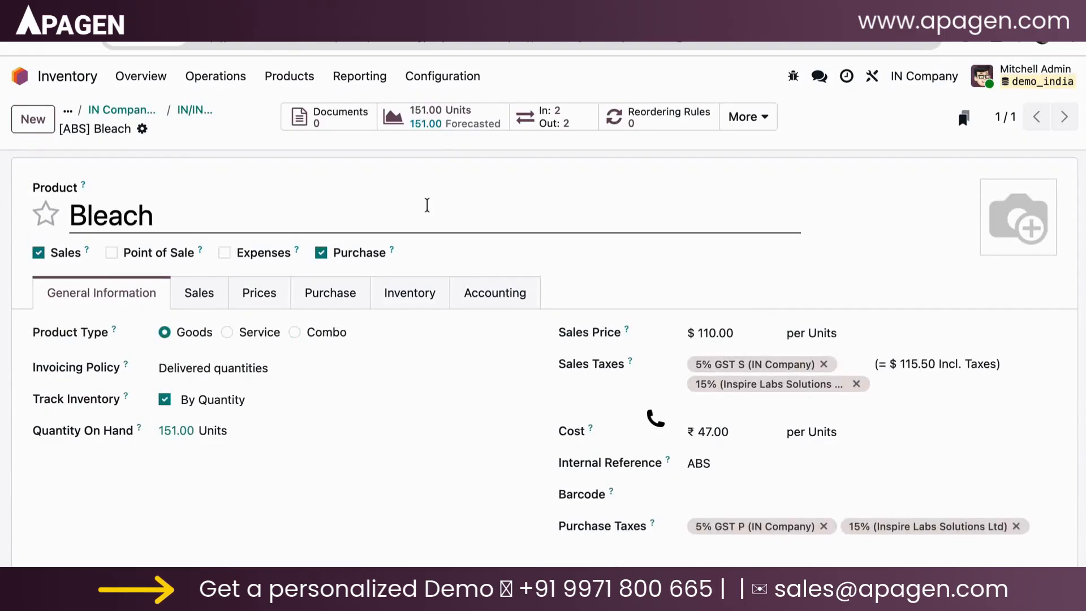
{"action": "left_click", "coordinate": [477, 122]}
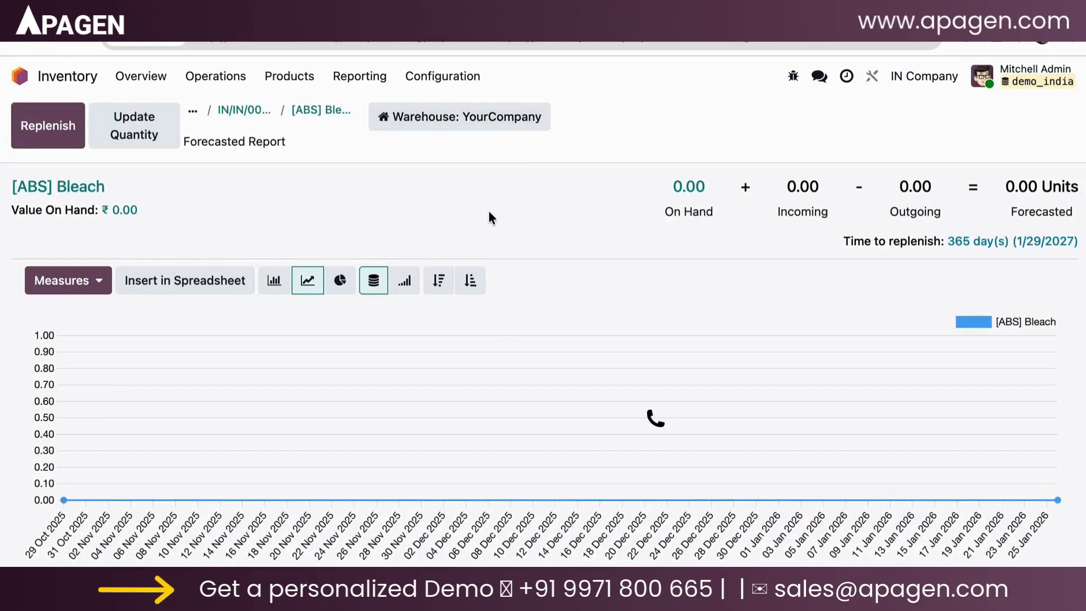
{"action": "left_click", "coordinate": [477, 118]}
{"action": "left_click", "coordinate": [460, 175]}
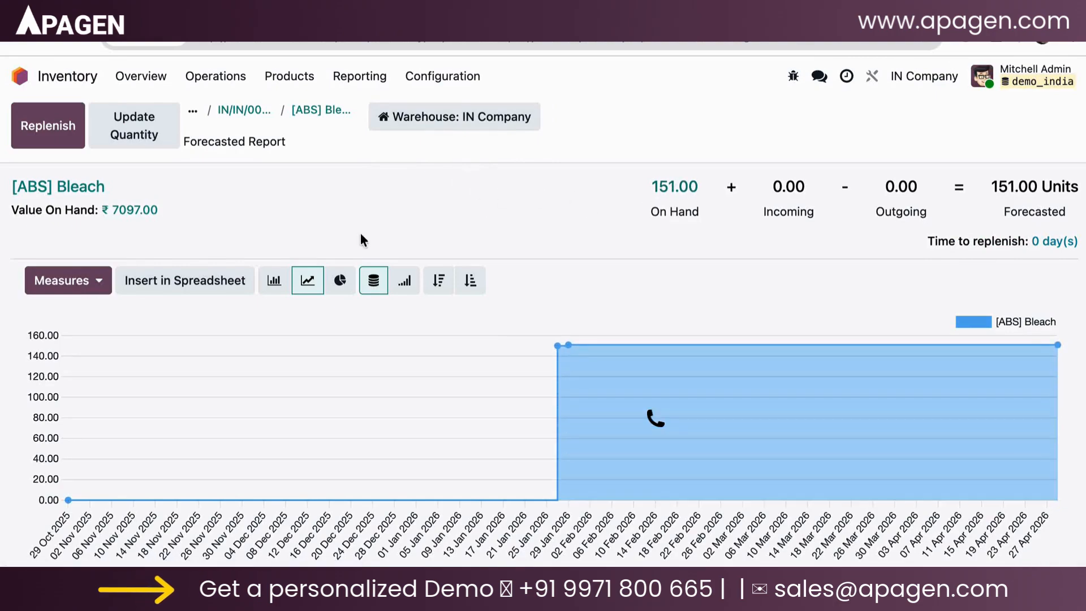
{"action": "scroll", "coordinate": [361, 240], "scroll_direction": "down", "scroll_amount": 3}
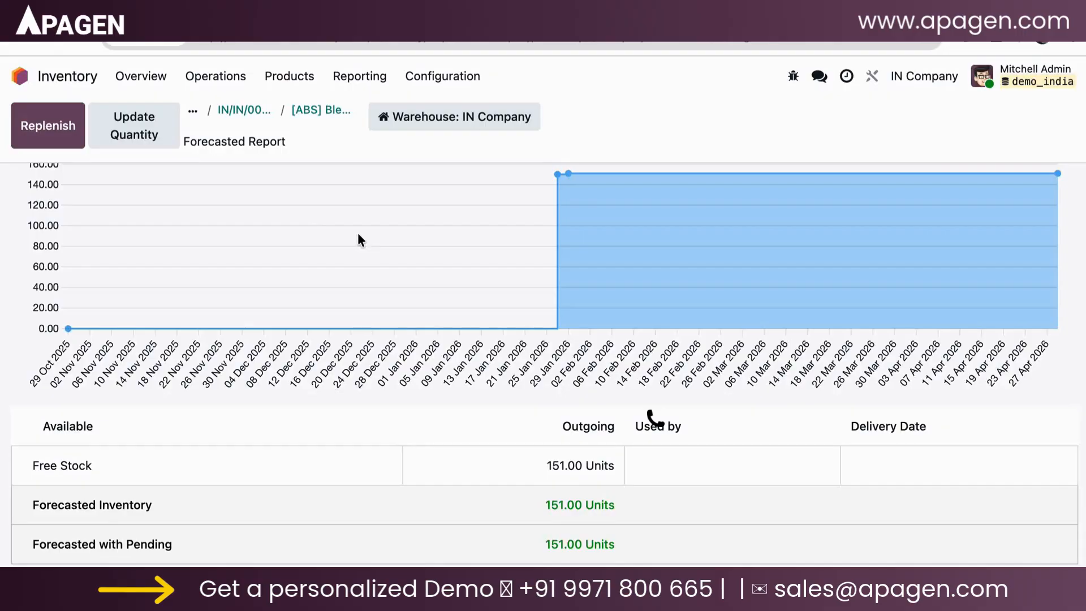
{"action": "scroll", "coordinate": [358, 234], "scroll_direction": "up", "scroll_amount": 3}
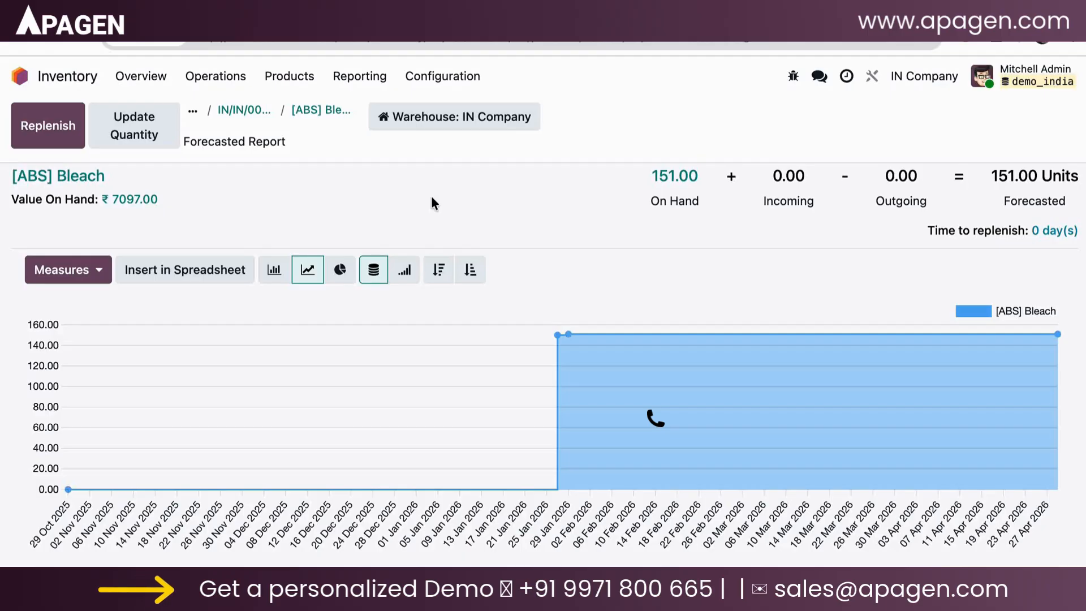
{"action": "left_click", "coordinate": [331, 111]}
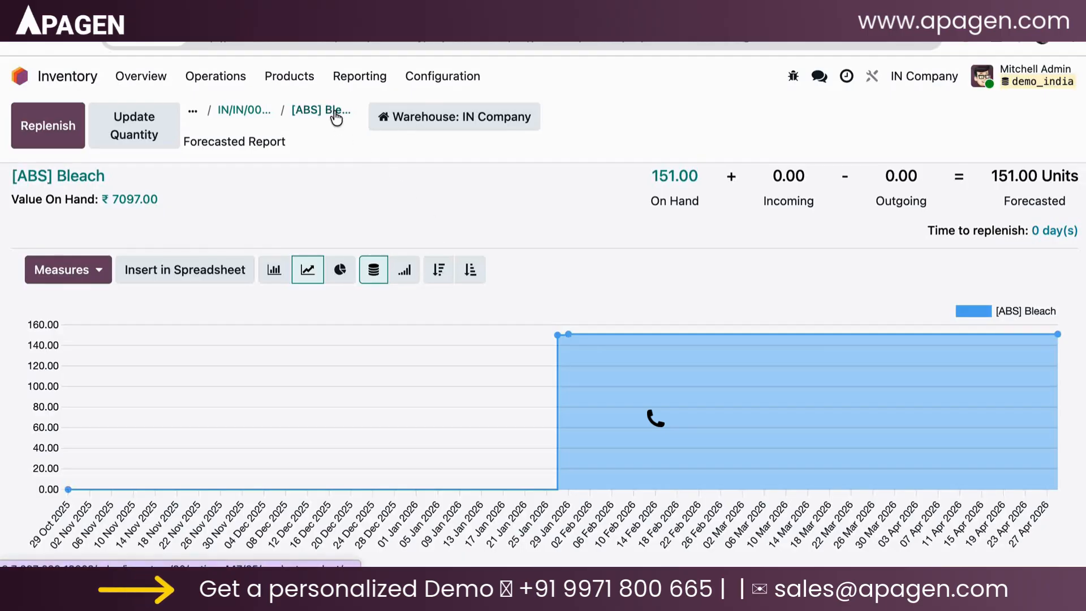
{"action": "left_click", "coordinate": [209, 112]}
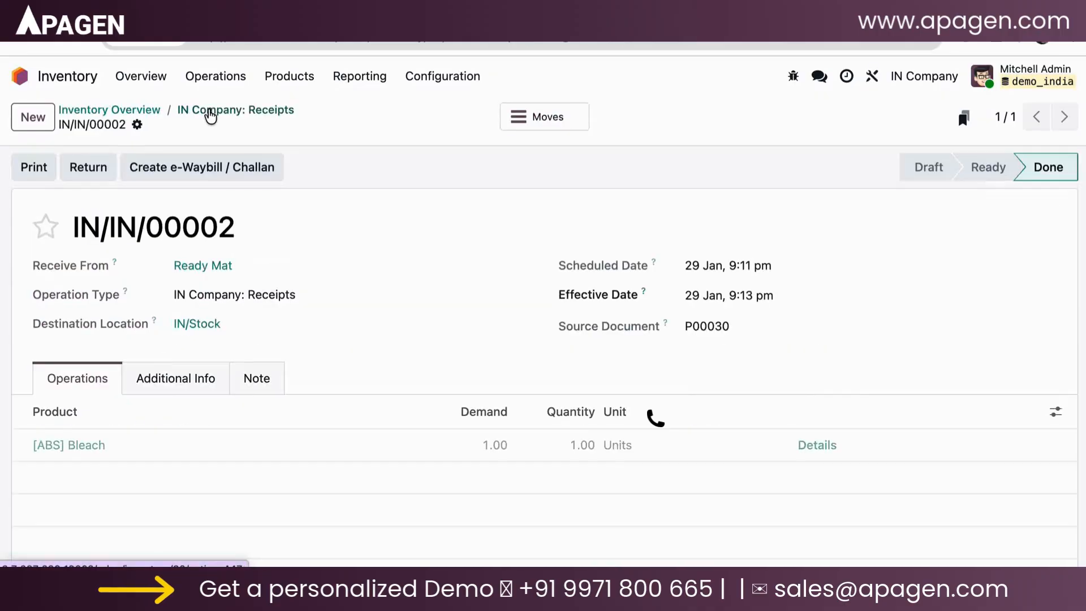
{"action": "left_click", "coordinate": [224, 111]}
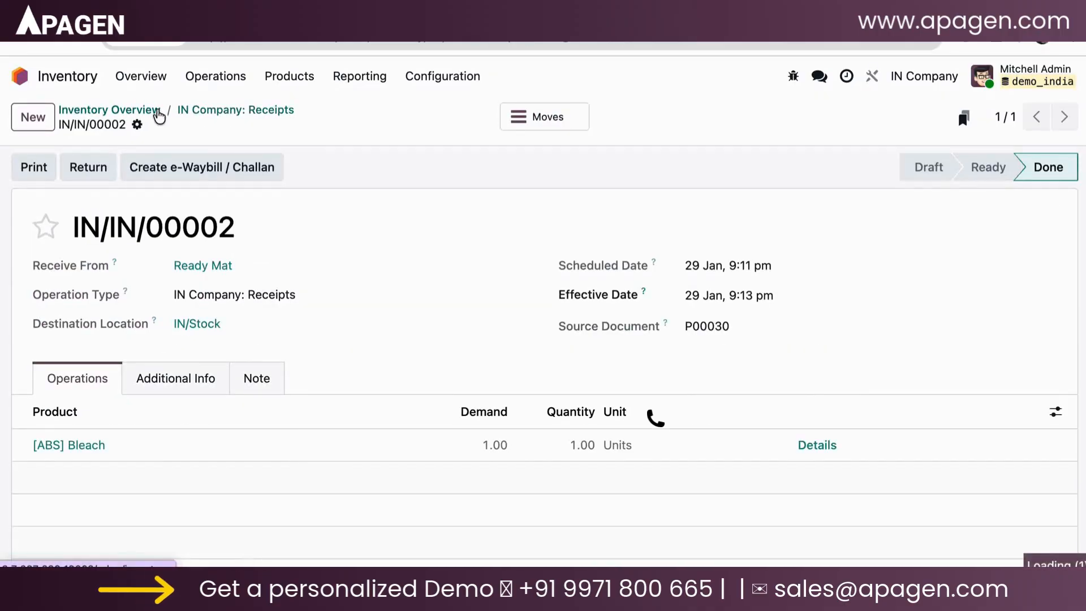
Step: Switch to the Purchase app and upload Quotation - S00033.pdf as the bill for Ready Mat's Bleach order
{"action": "left_click", "coordinate": [22, 77]}
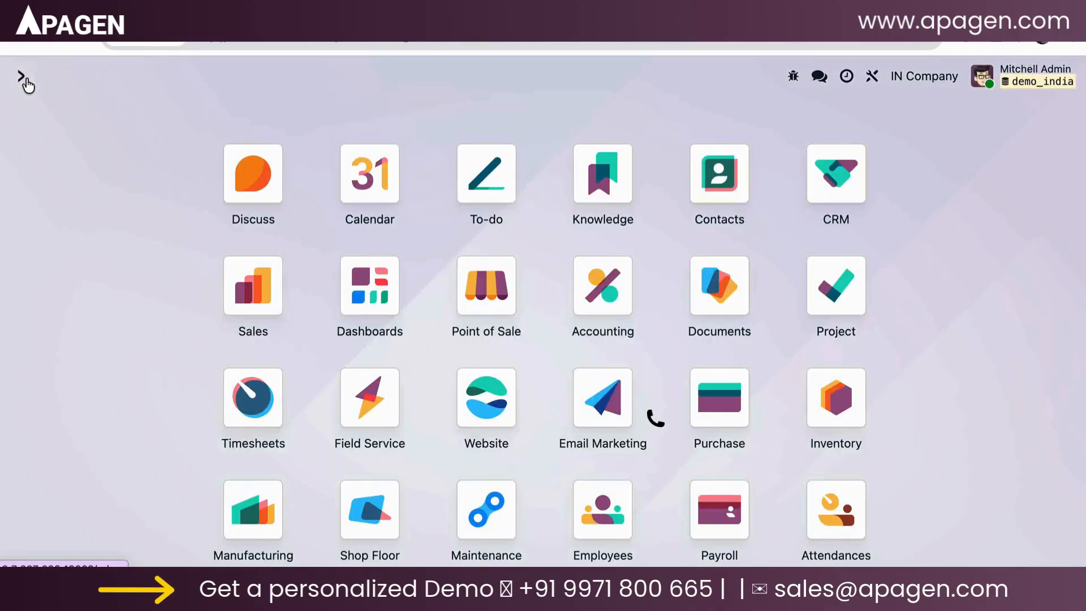
{"action": "left_click", "coordinate": [719, 398]}
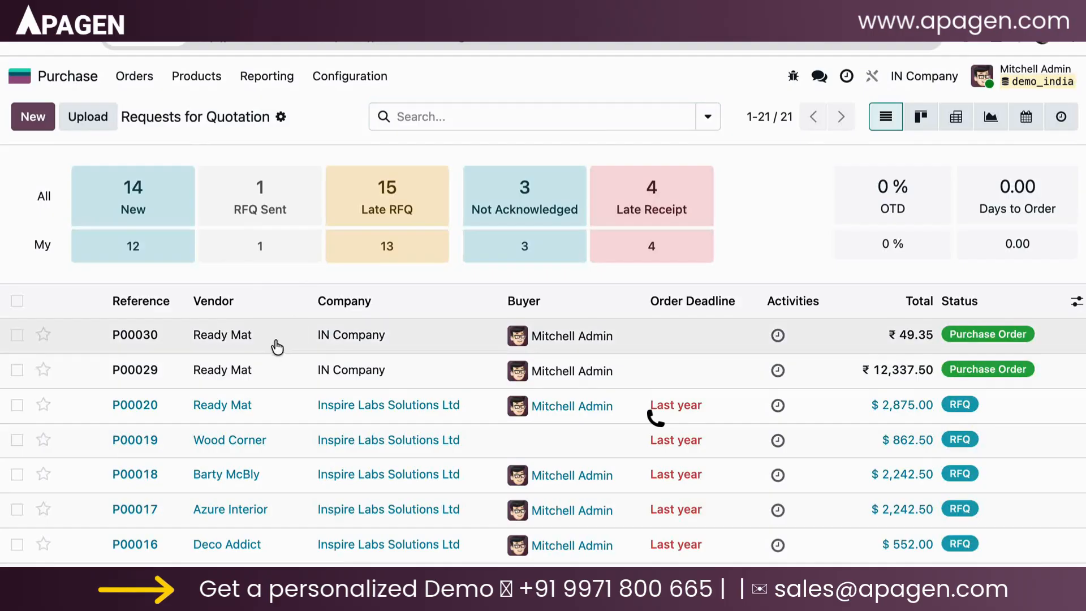
{"action": "left_click", "coordinate": [277, 347]}
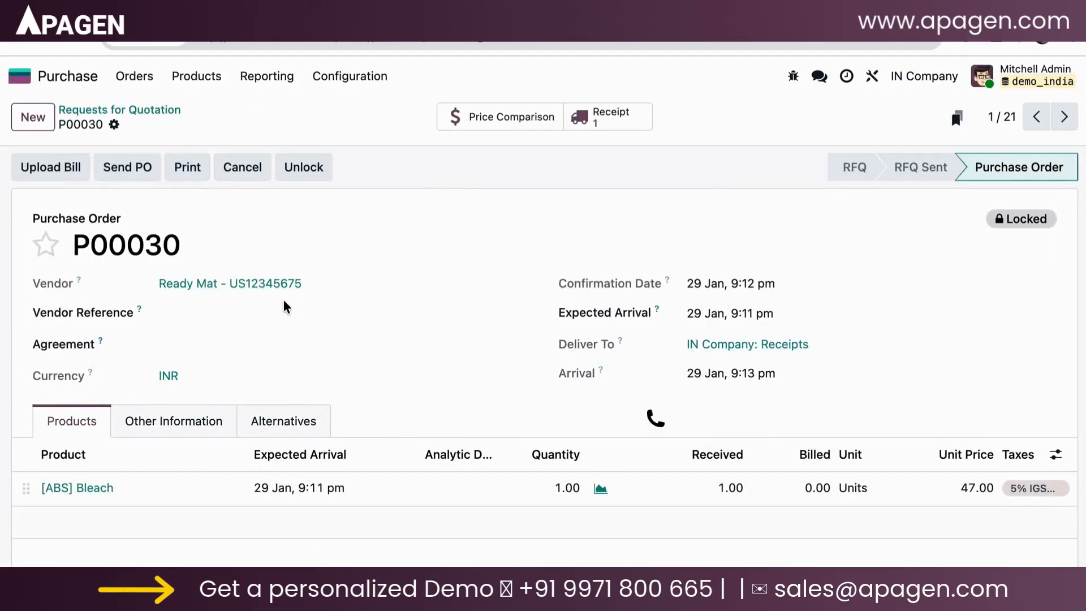
{"action": "left_click", "coordinate": [73, 166]}
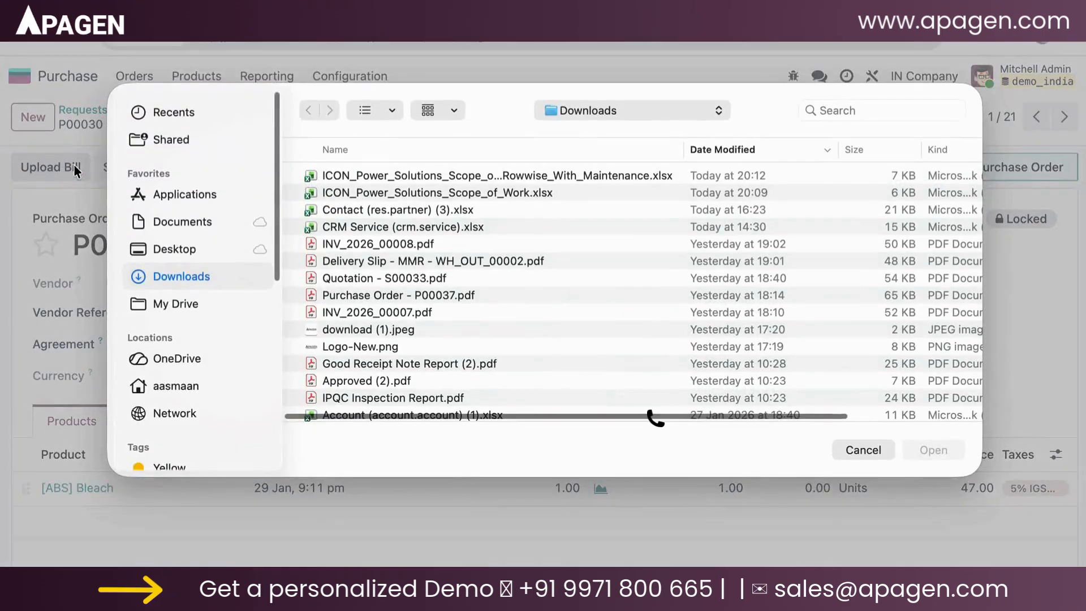
{"action": "double_click", "coordinate": [416, 280]}
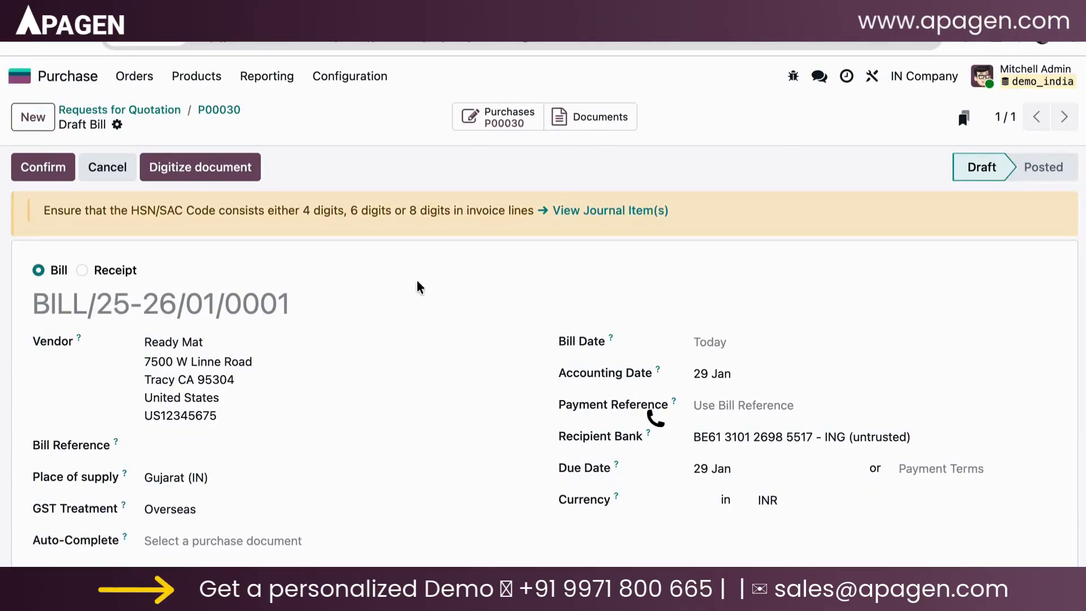
Step: Review the draft vendor bill's Bleach line, amount due and attached PDF
{"action": "scroll", "coordinate": [418, 283], "scroll_direction": "down", "scroll_amount": 1}
{"action": "scroll", "coordinate": [417, 281], "scroll_direction": "down", "scroll_amount": 4}
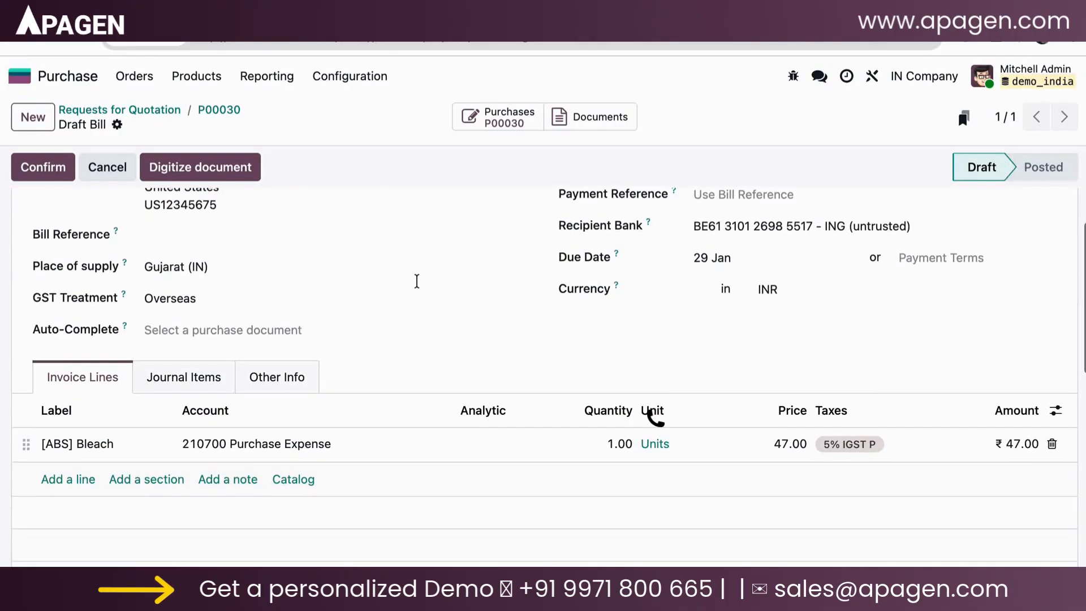
{"action": "scroll", "coordinate": [418, 283], "scroll_direction": "down", "scroll_amount": 6}
{"action": "scroll", "coordinate": [418, 288], "scroll_direction": "down", "scroll_amount": 3}
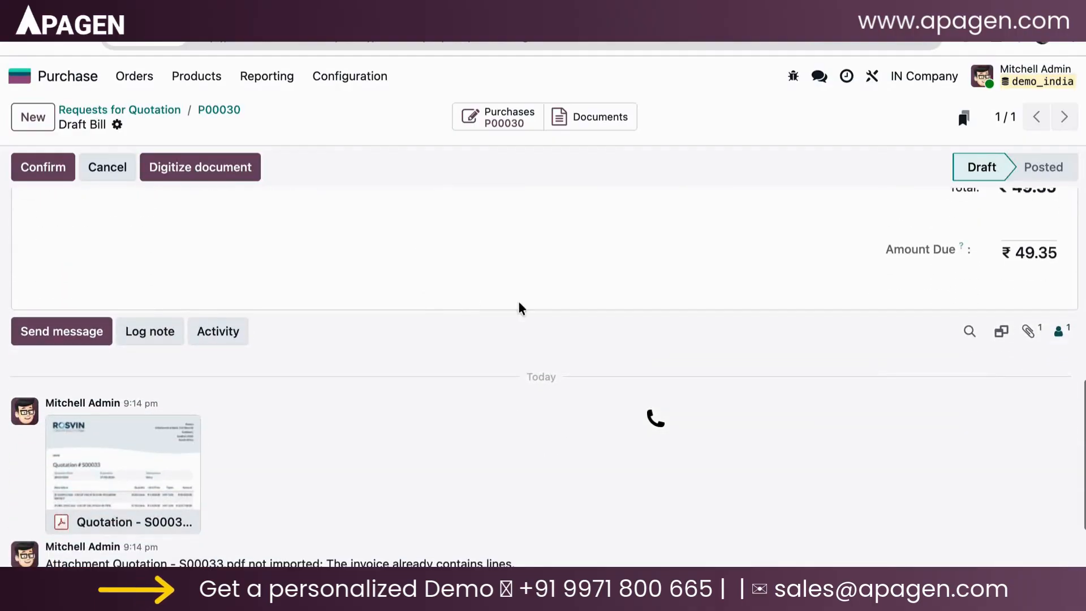
{"action": "mouse_move", "coordinate": [187, 420]}
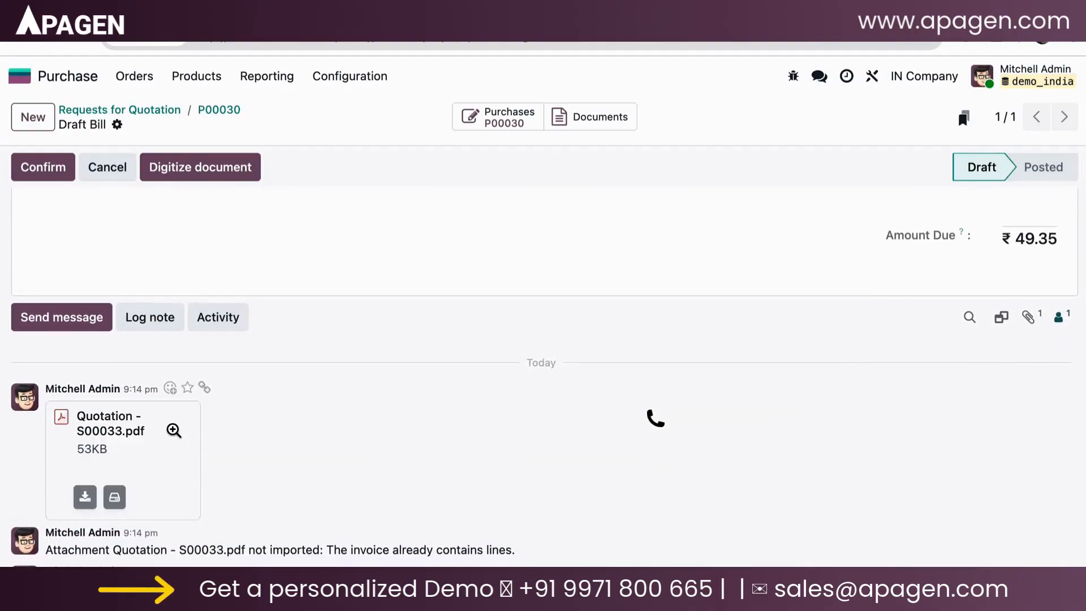
{"action": "scroll", "coordinate": [289, 312], "scroll_direction": "up", "scroll_amount": 10}
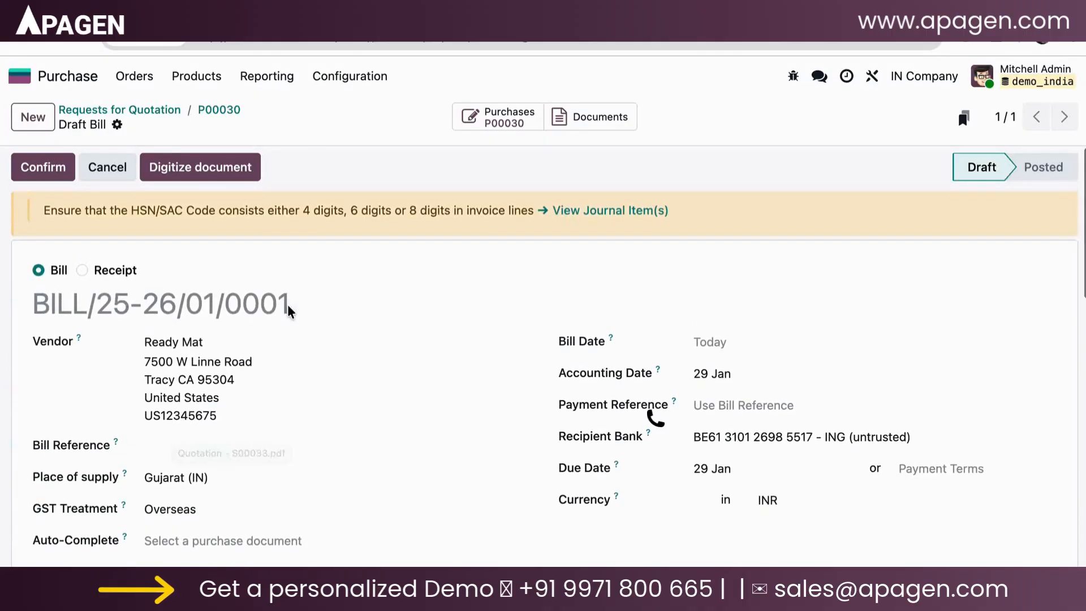
Step: Set the bill date to 29 January 2026 and confirm the Ready Mat bill
{"action": "scroll", "coordinate": [289, 312], "scroll_direction": "down", "scroll_amount": 1}
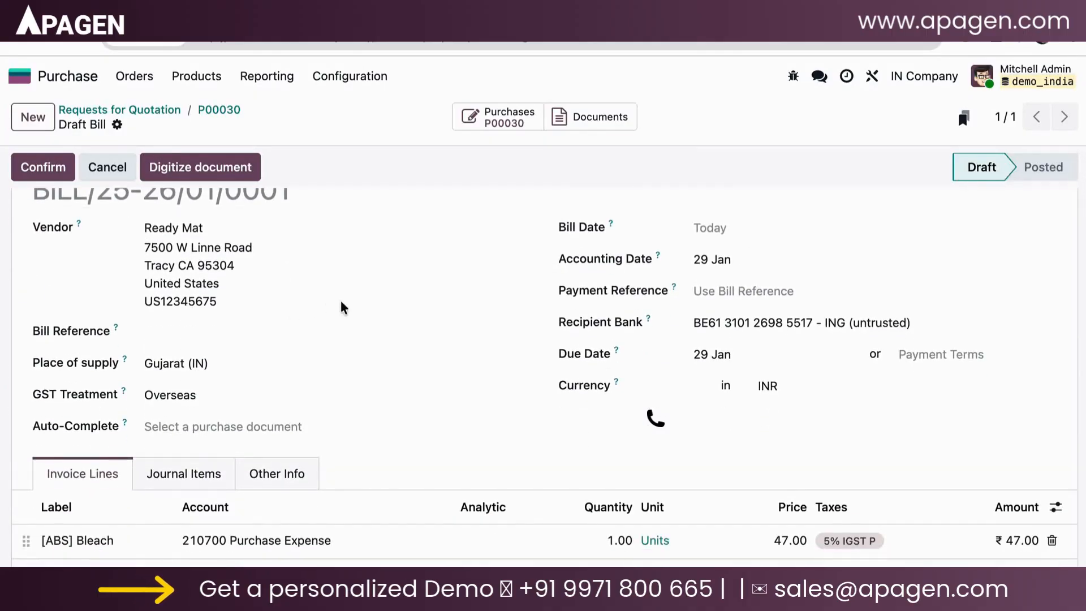
{"action": "left_click", "coordinate": [720, 232]}
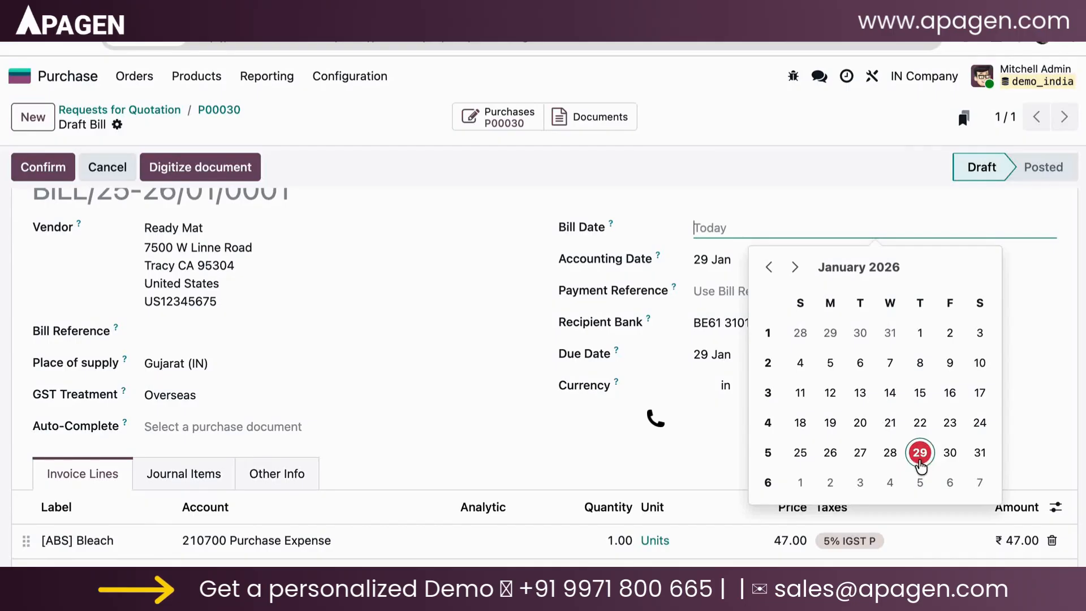
{"action": "left_click", "coordinate": [920, 453]}
{"action": "left_click", "coordinate": [50, 182]}
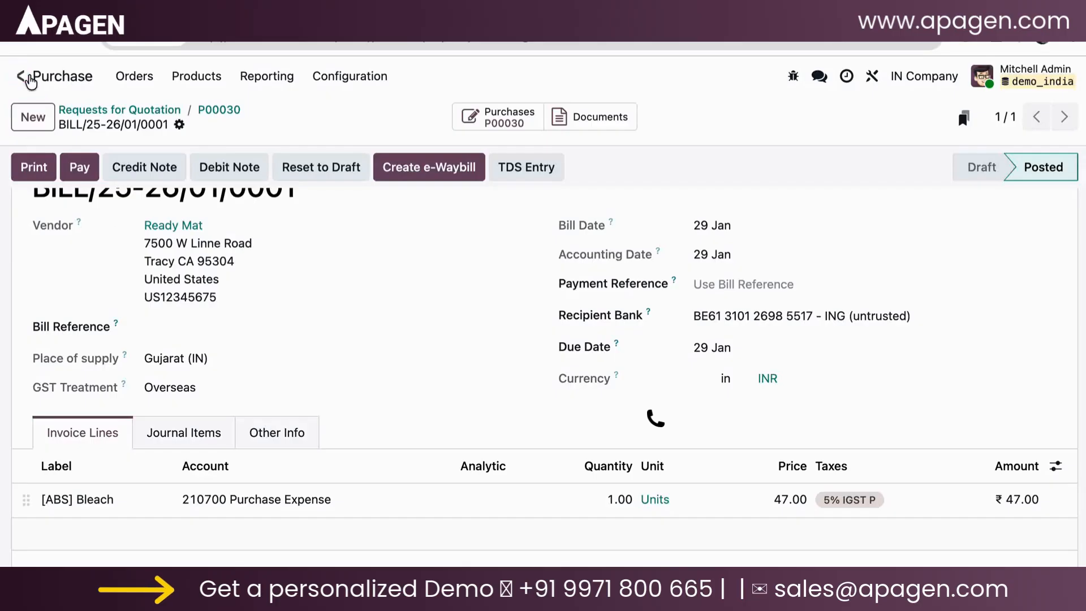
Step: Switch to the Accounting app and open the list of vendor bills
{"action": "left_click", "coordinate": [20, 76]}
{"action": "left_click", "coordinate": [571, 314]}
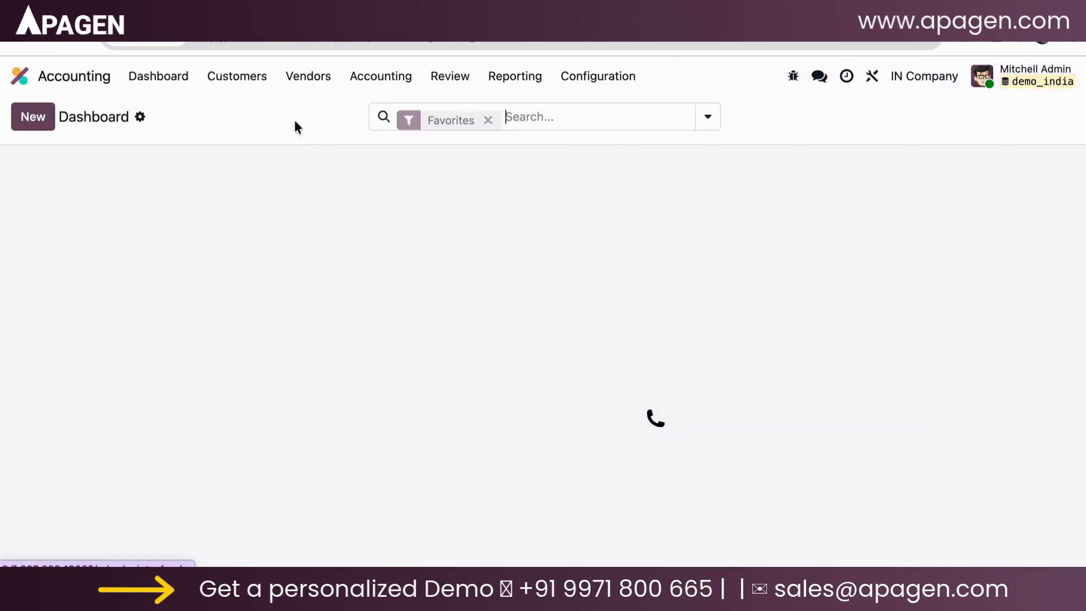
{"action": "left_click", "coordinate": [295, 80]}
{"action": "left_click", "coordinate": [305, 110]}
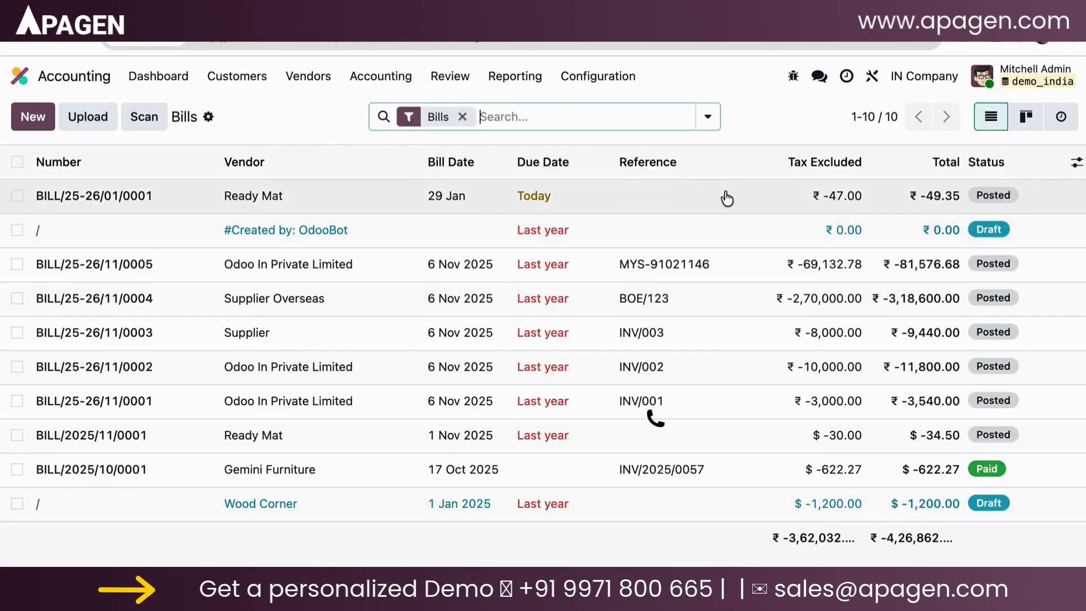
Step: Filter the vendor bills to those still to pay, keeping the Bills filter
{"action": "left_click", "coordinate": [707, 116]}
{"action": "scroll", "coordinate": [329, 263], "scroll_direction": "down", "scroll_amount": 3}
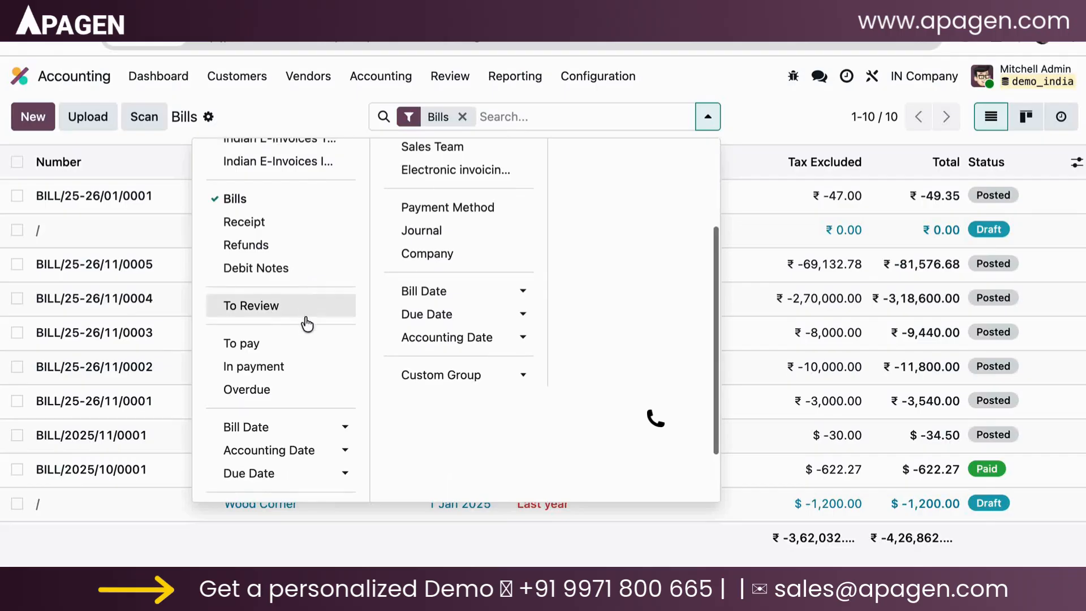
{"action": "left_click", "coordinate": [303, 342]}
{"action": "scroll", "coordinate": [299, 170], "scroll_direction": "up", "scroll_amount": 1}
{"action": "left_click", "coordinate": [290, 100]}
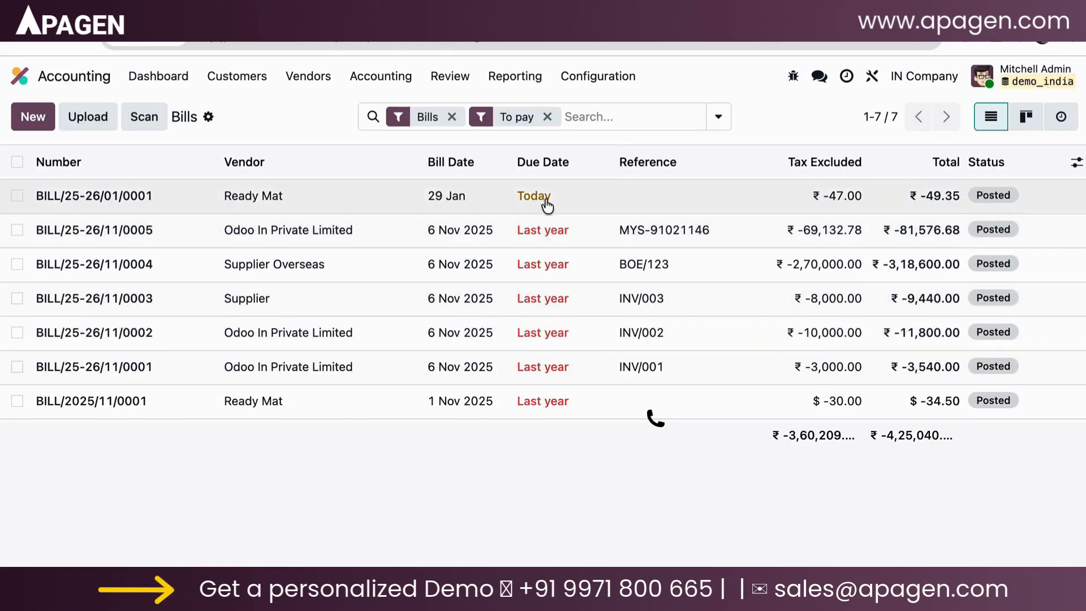
Step: Group the filtered vendor bills by partner
{"action": "left_click", "coordinate": [718, 117]}
{"action": "left_click", "coordinate": [485, 193]}
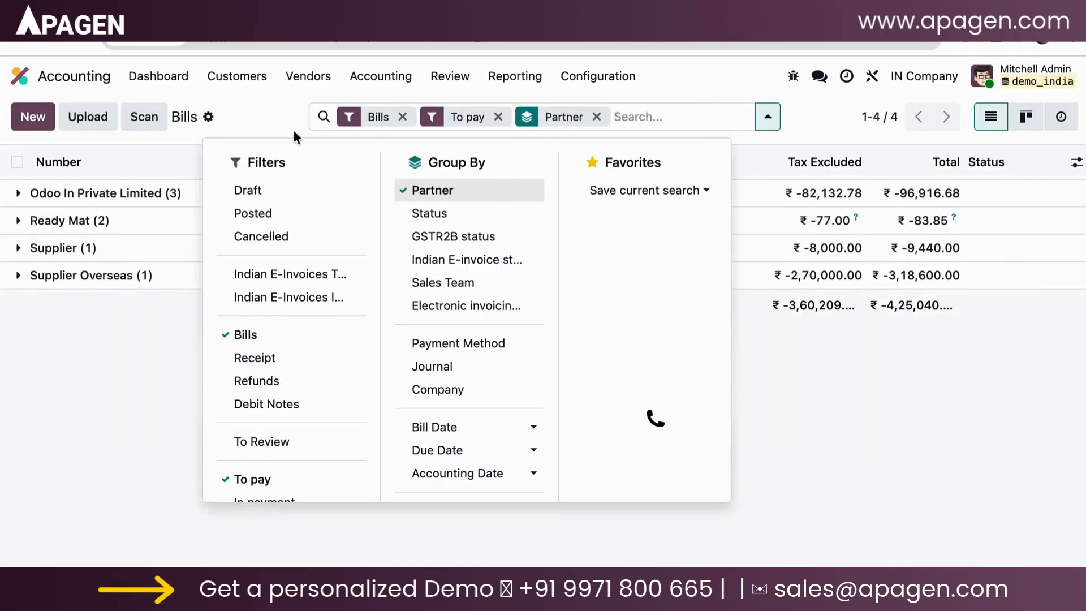
{"action": "left_click", "coordinate": [280, 107]}
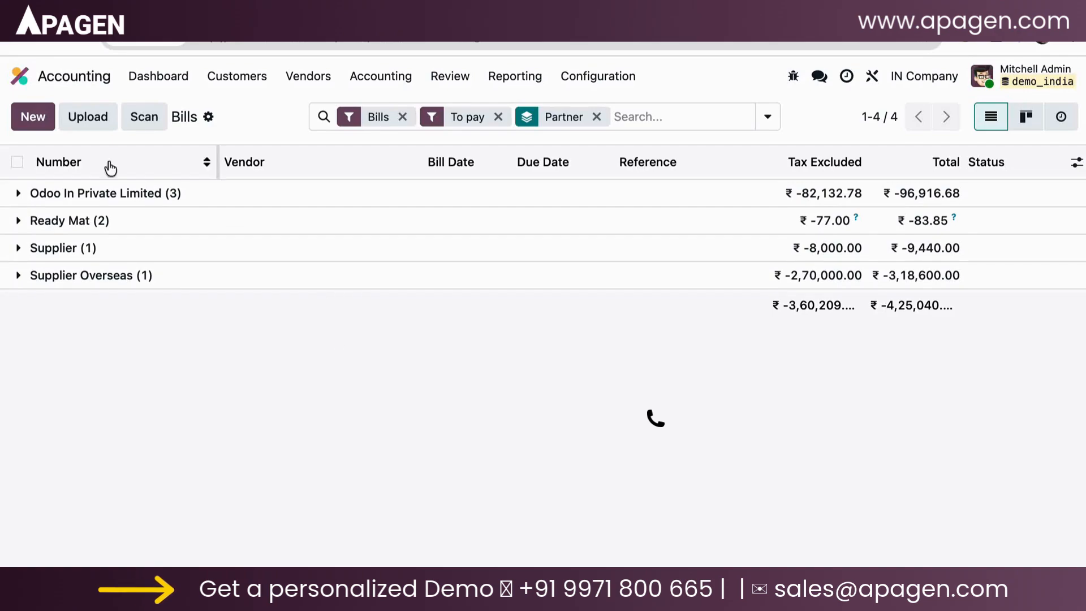
Step: Switch to the Purchase app and view its Purchase Analysis report
{"action": "left_click", "coordinate": [20, 75]}
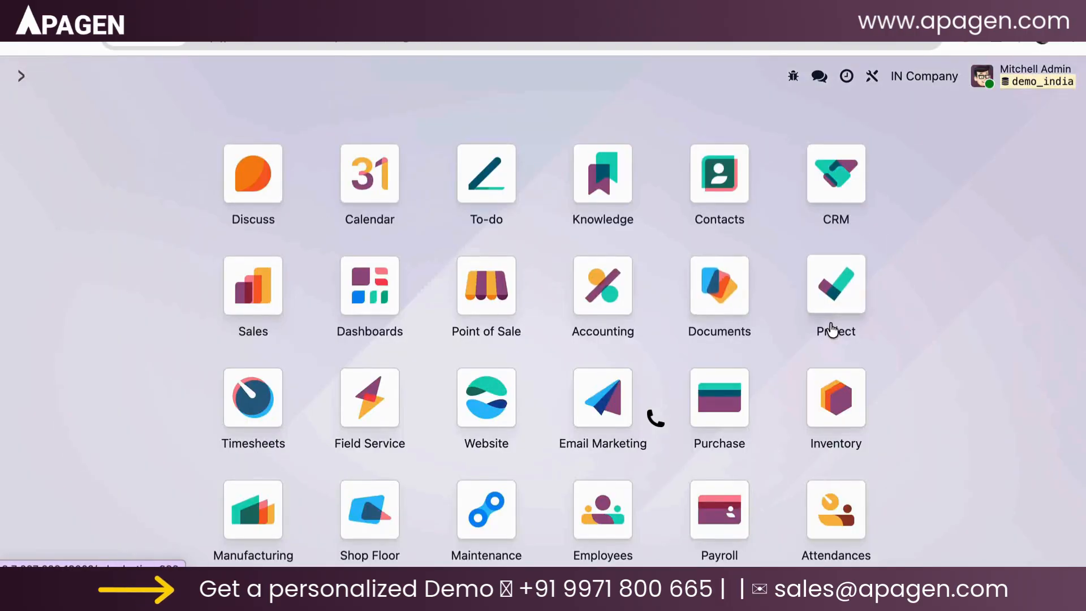
{"action": "left_click", "coordinate": [719, 397]}
{"action": "left_click", "coordinate": [302, 91]}
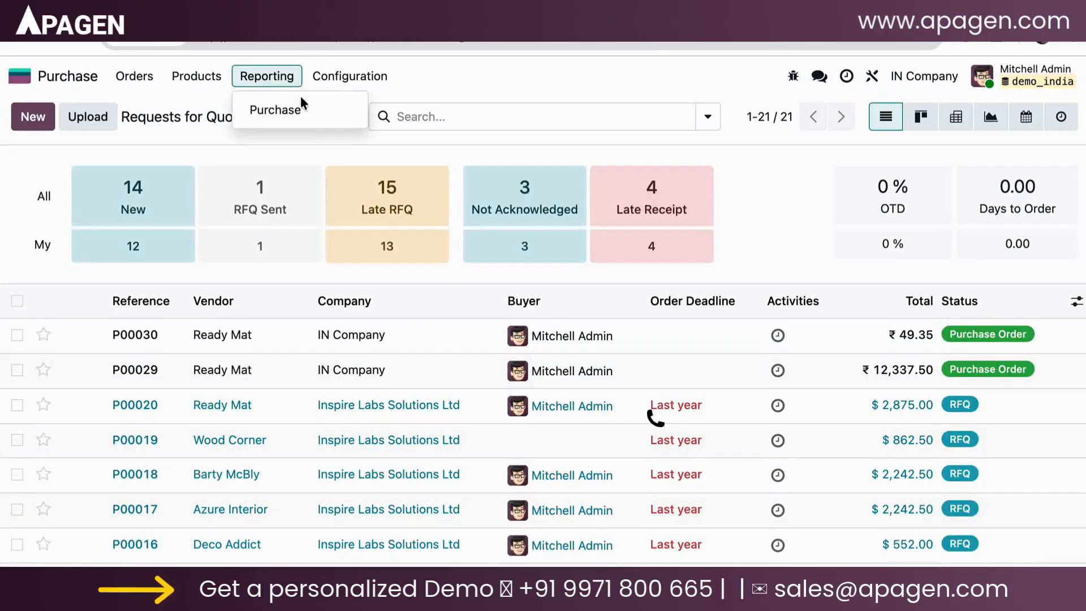
{"action": "left_click", "coordinate": [300, 108]}
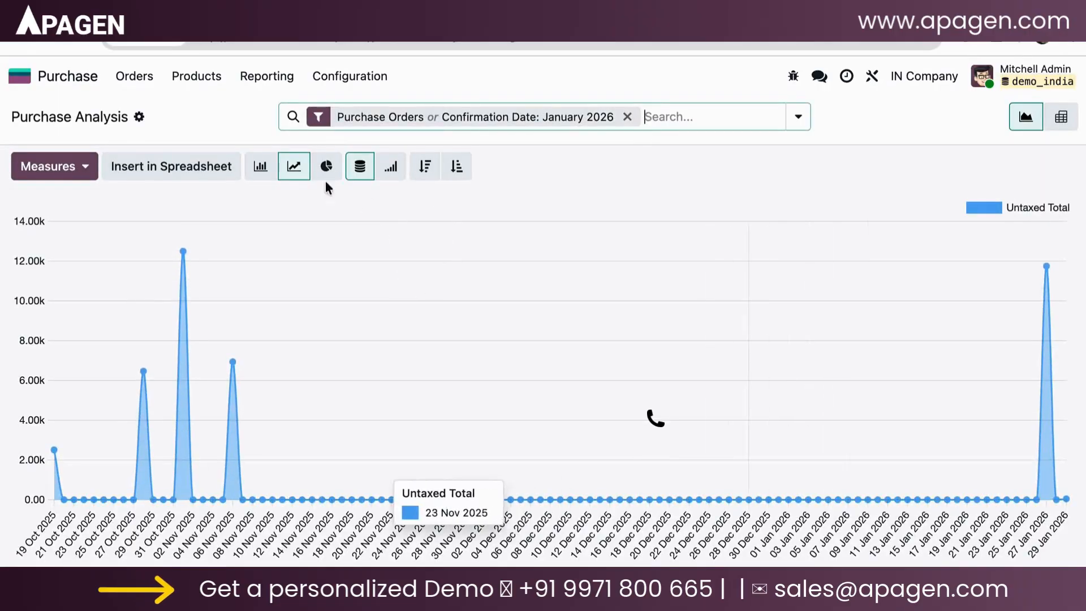
Step: Switch to the Inventory app and view the Stock report for all warehouses
{"action": "left_click", "coordinate": [20, 76]}
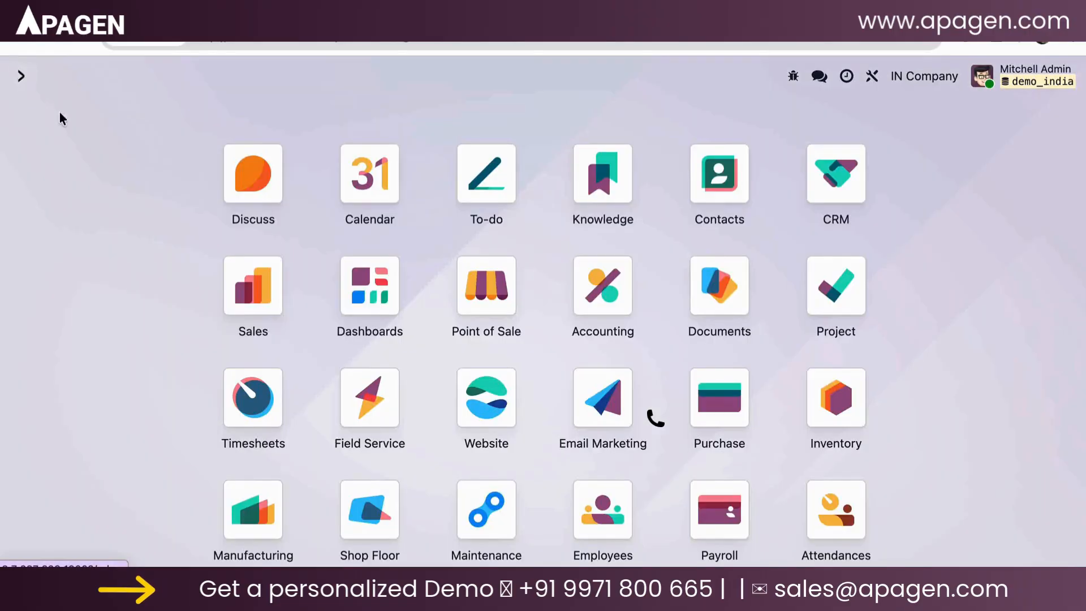
{"action": "left_click", "coordinate": [814, 398]}
{"action": "left_click", "coordinate": [384, 73]}
{"action": "left_click", "coordinate": [385, 116]}
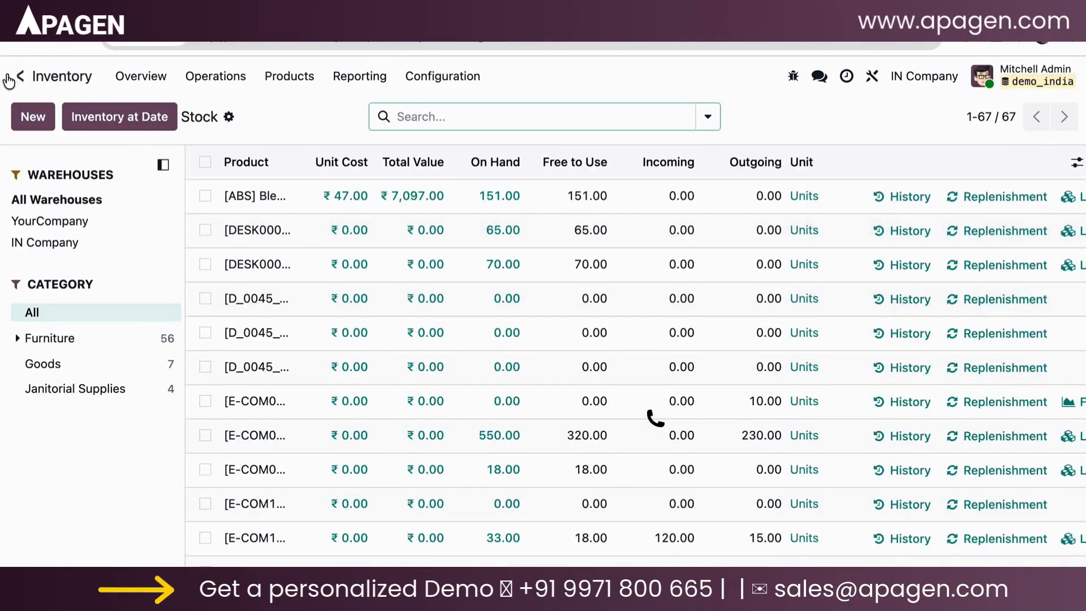
Step: Return to the Accounting app, look through its available review and financial reports, and open Invoice Analysis
{"action": "left_click", "coordinate": [19, 75]}
{"action": "left_click", "coordinate": [602, 304]}
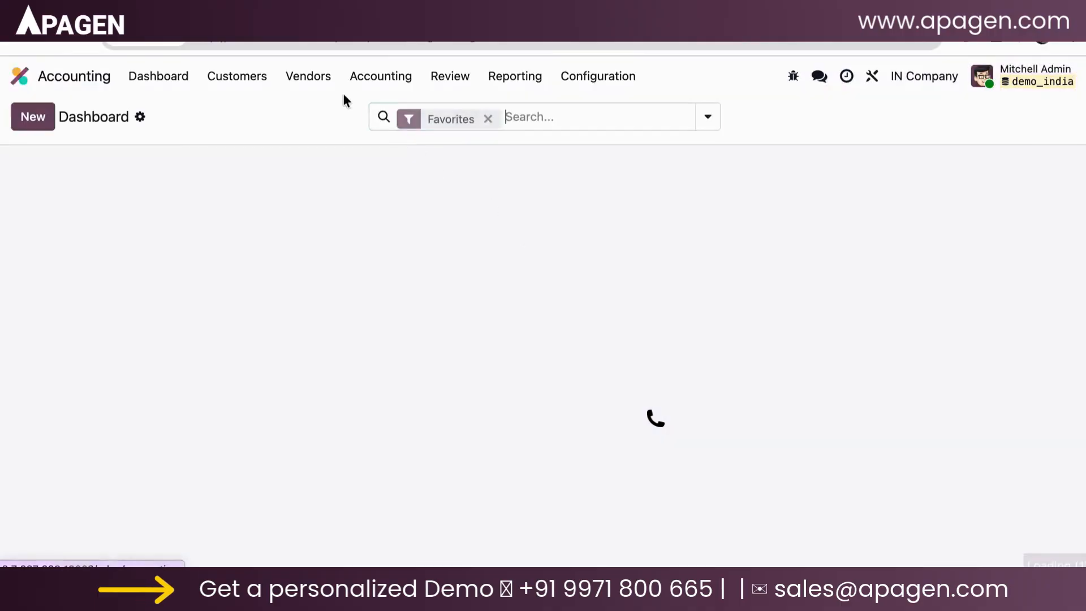
{"action": "left_click", "coordinate": [515, 76]}
{"action": "scroll", "coordinate": [550, 254], "scroll_direction": "down", "scroll_amount": 2}
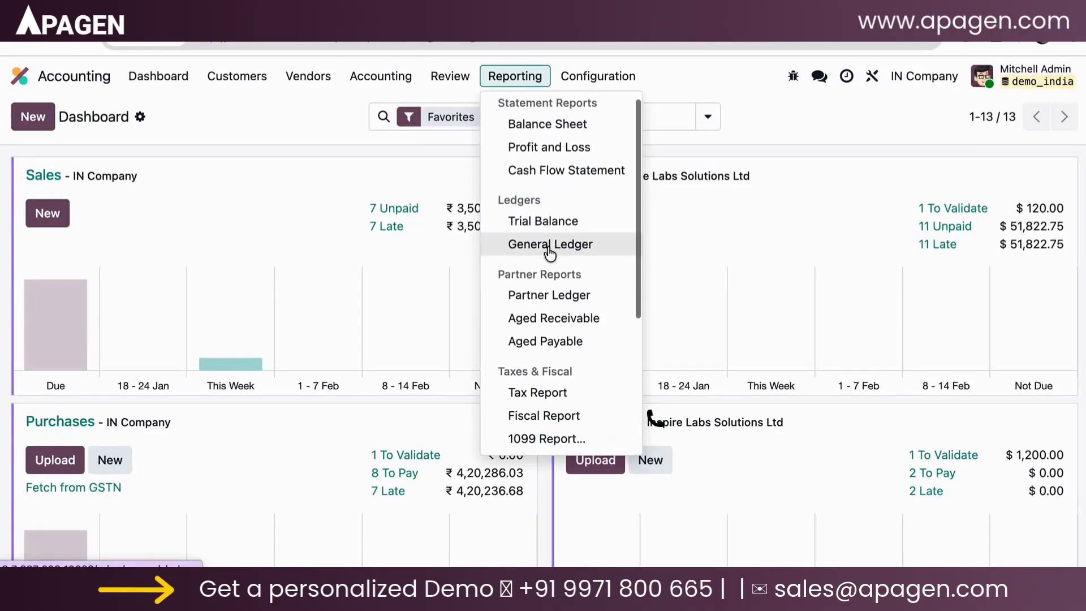
{"action": "left_click", "coordinate": [450, 76]}
{"action": "scroll", "coordinate": [462, 219], "scroll_direction": "down", "scroll_amount": 1}
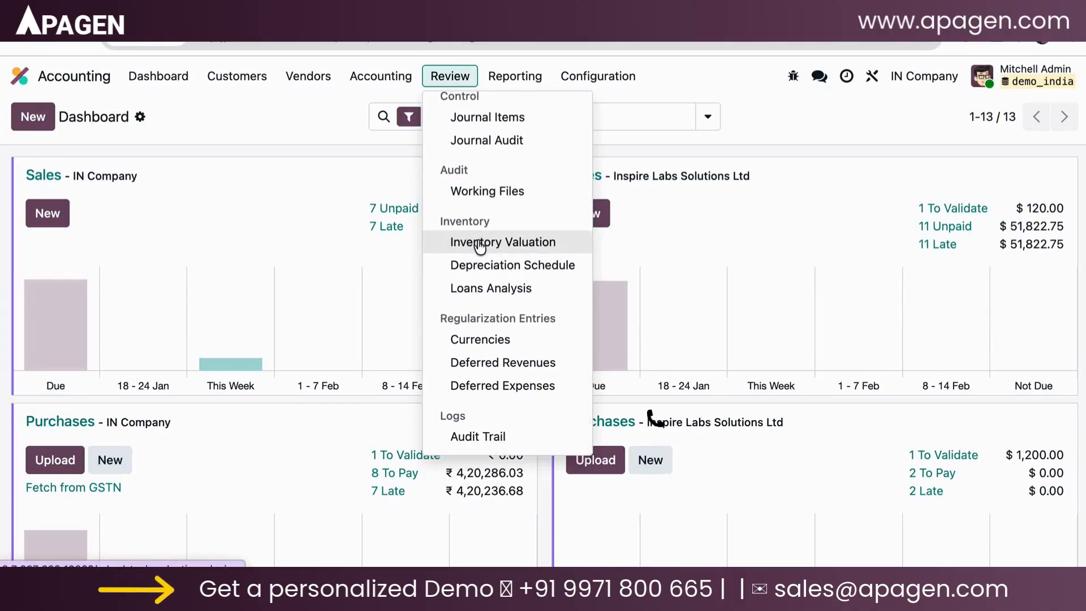
{"action": "scroll", "coordinate": [477, 242], "scroll_direction": "up", "scroll_amount": 1}
{"action": "left_click", "coordinate": [510, 84]}
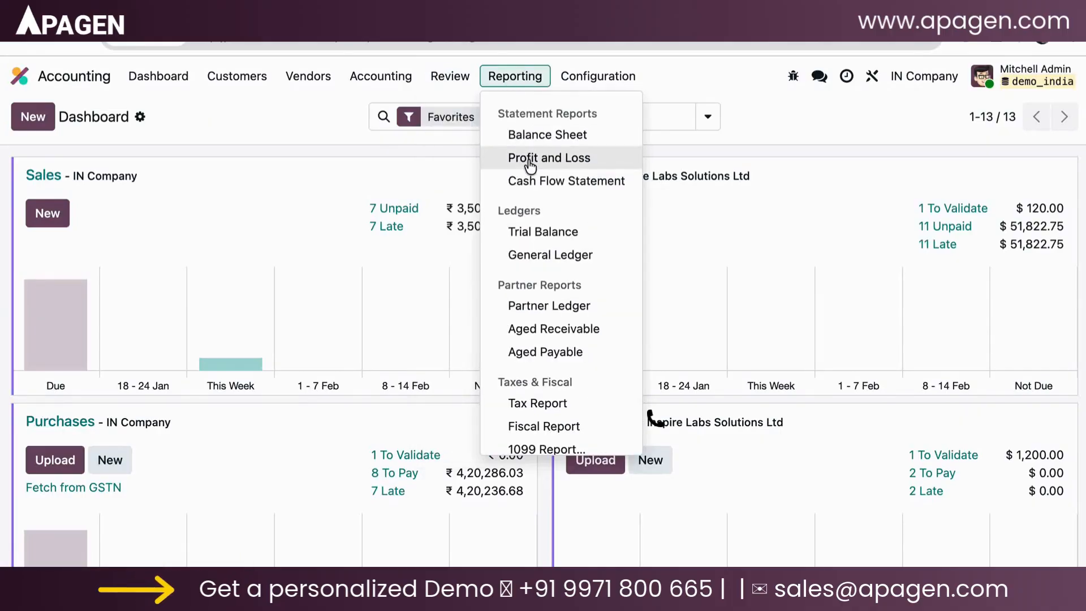
{"action": "scroll", "coordinate": [531, 174], "scroll_direction": "down", "scroll_amount": 4}
{"action": "scroll", "coordinate": [531, 174], "scroll_direction": "down", "scroll_amount": 1}
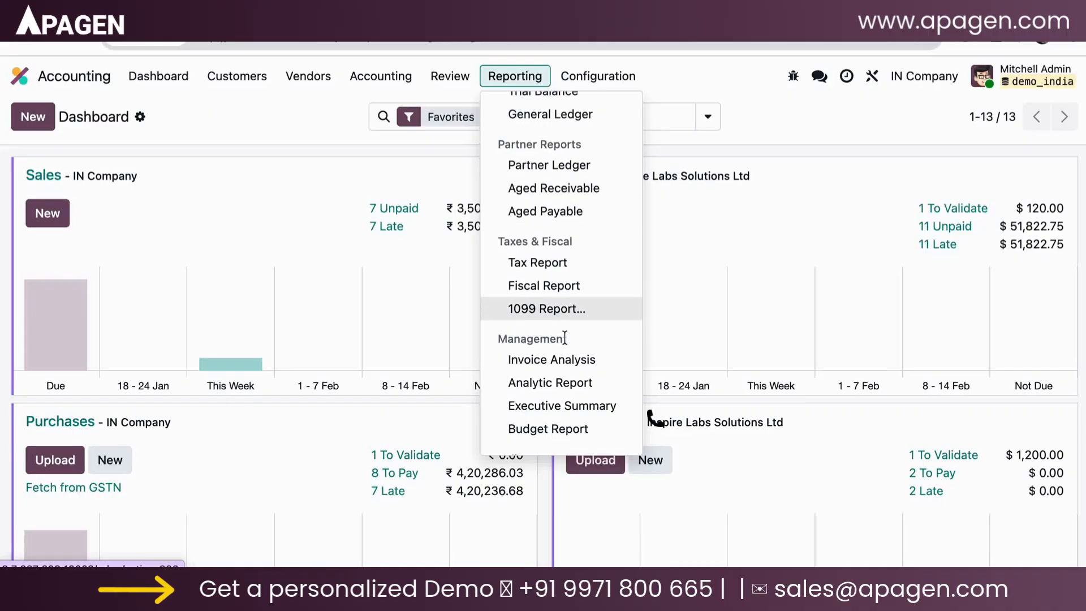
{"action": "left_click", "coordinate": [571, 360]}
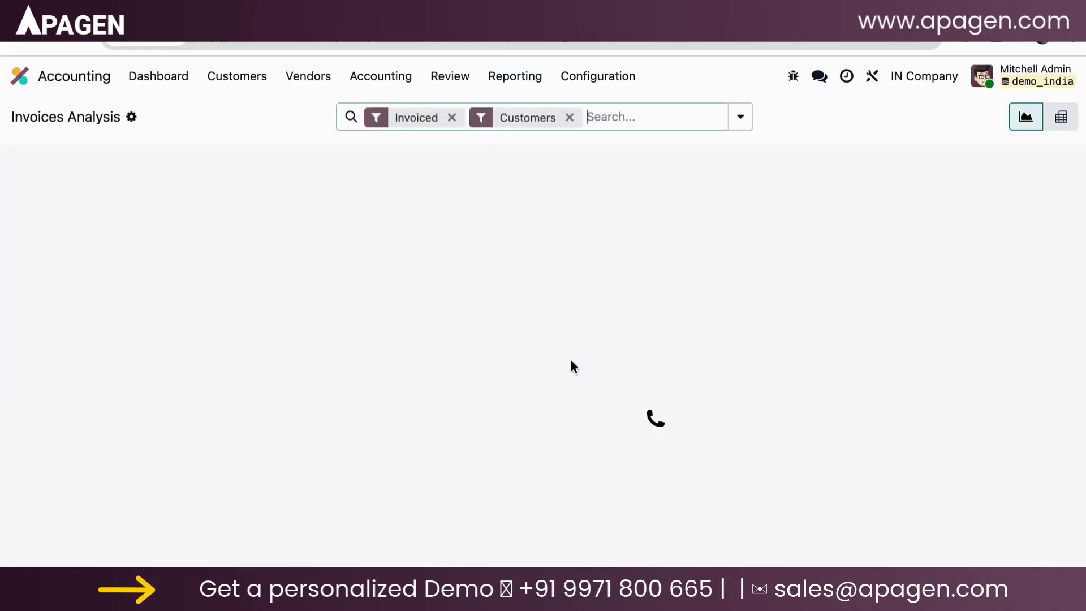
Step: Filter the Invoices Analysis graph to Vendors instead of Customers, keeping the Invoiced filter
{"action": "left_click", "coordinate": [732, 123]}
{"action": "left_click", "coordinate": [328, 312]}
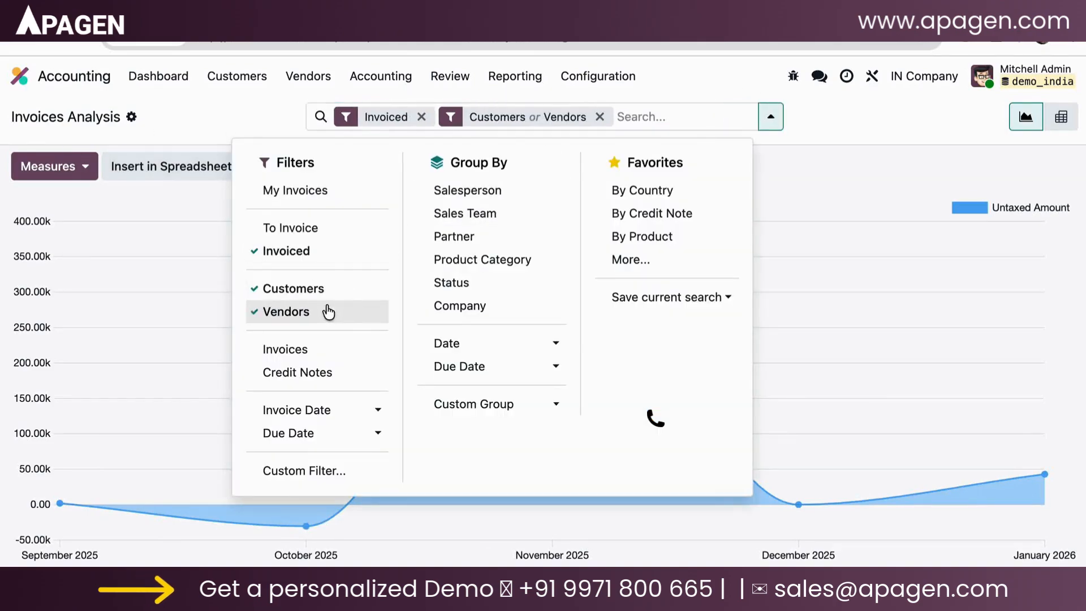
{"action": "left_click", "coordinate": [327, 288]}
{"action": "left_click", "coordinate": [304, 119]}
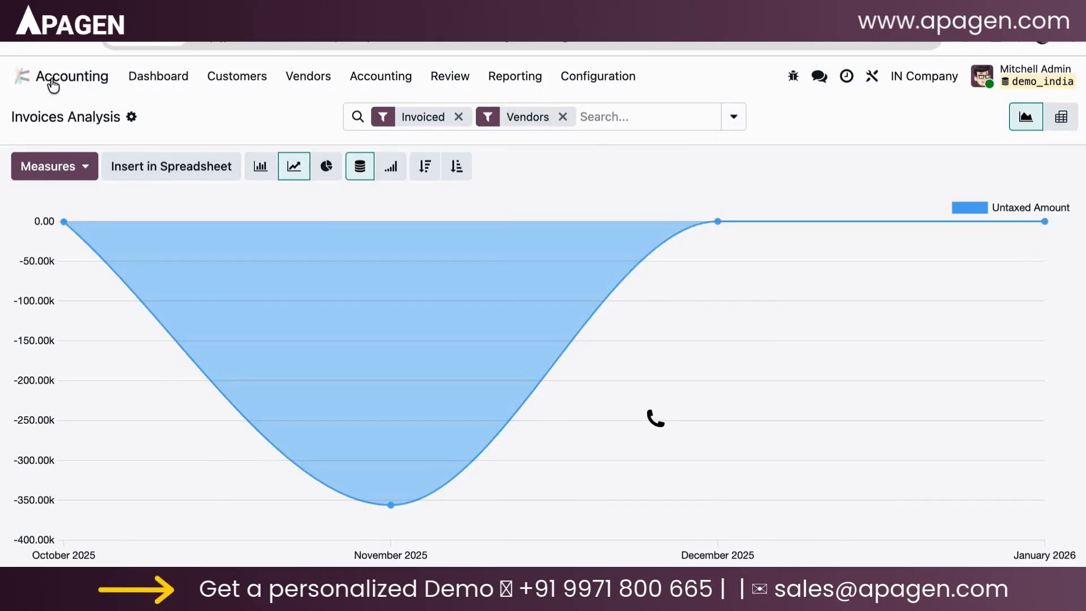
Step: Switch to the Dashboards app and open the purchase and vendor dashboard under Logistics
{"action": "left_click", "coordinate": [21, 80]}
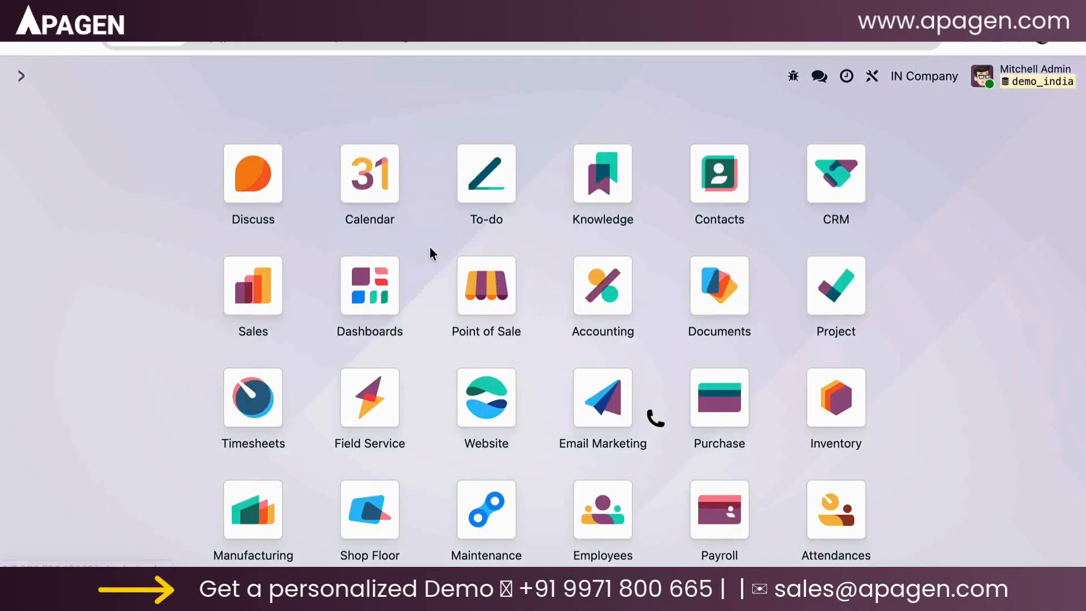
{"action": "type", "text": "das"}
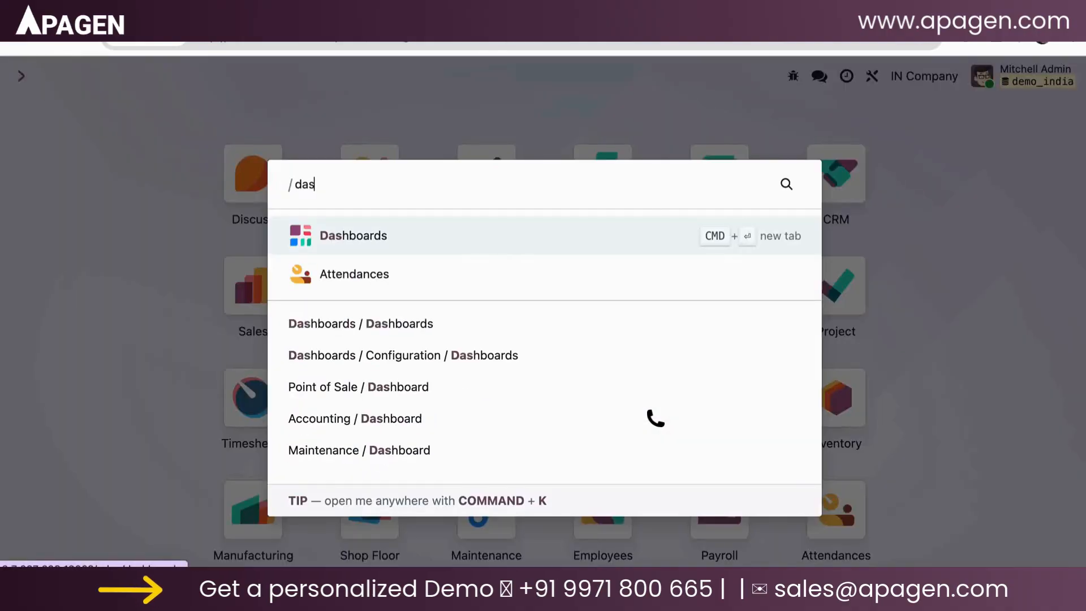
{"action": "key", "text": "Return"}
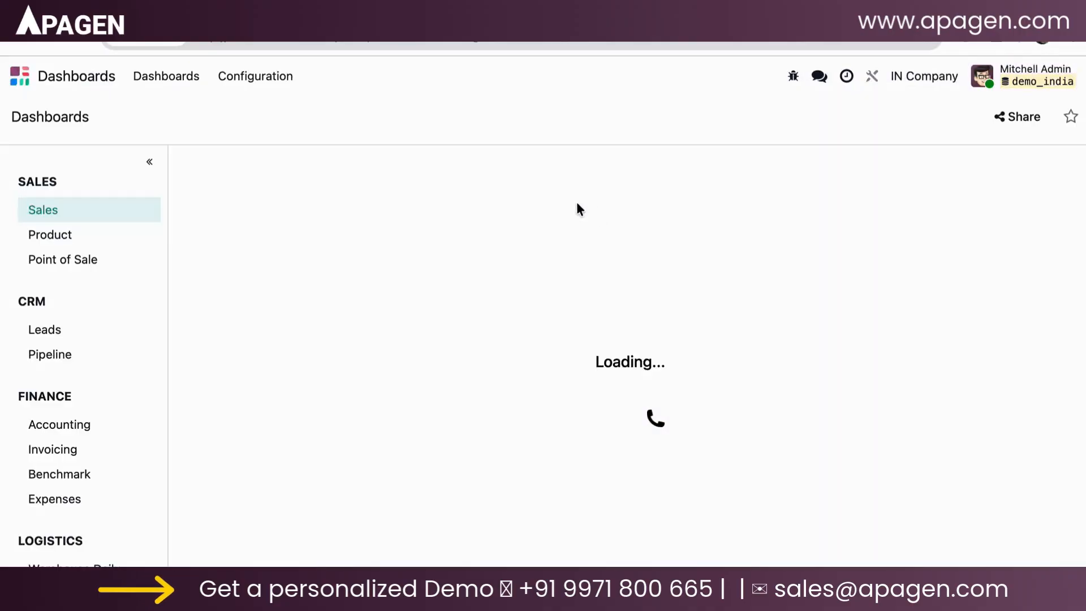
{"action": "scroll", "coordinate": [100, 336], "scroll_direction": "down", "scroll_amount": 5}
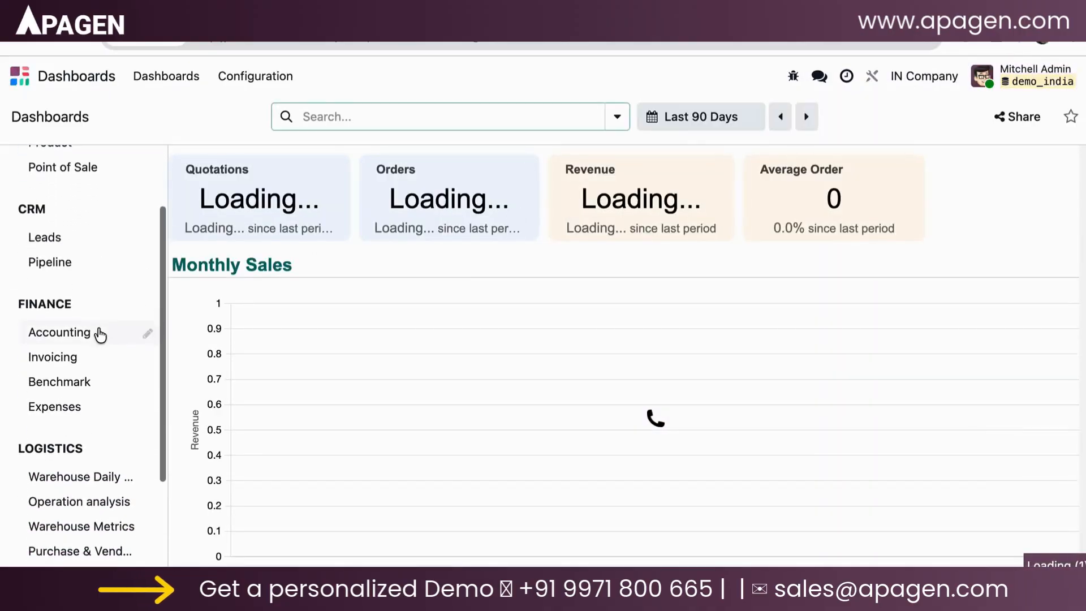
{"action": "left_click", "coordinate": [103, 338]}
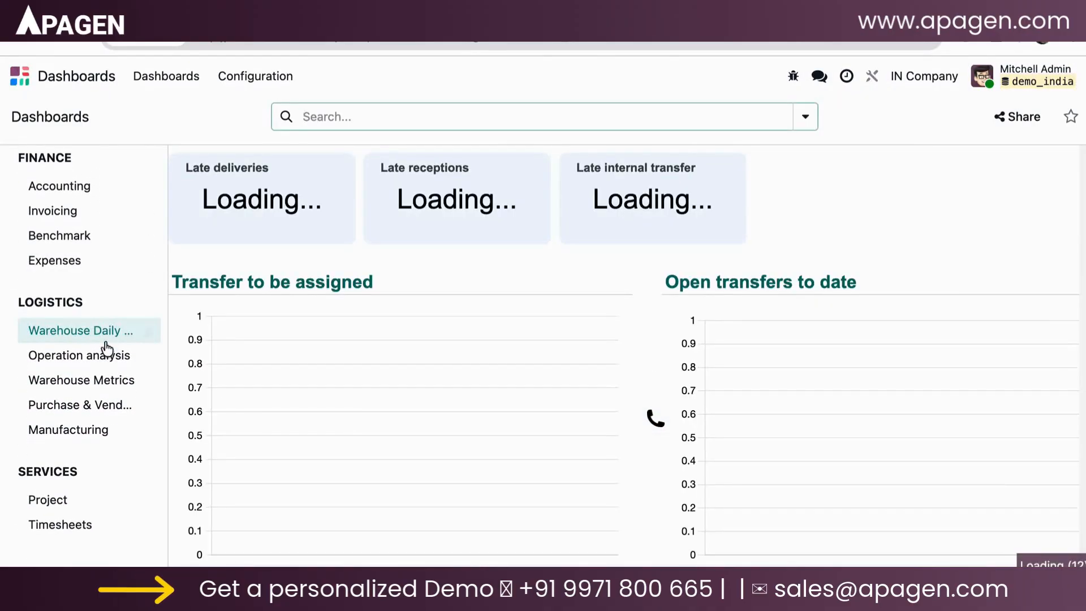
{"action": "left_click", "coordinate": [107, 405]}
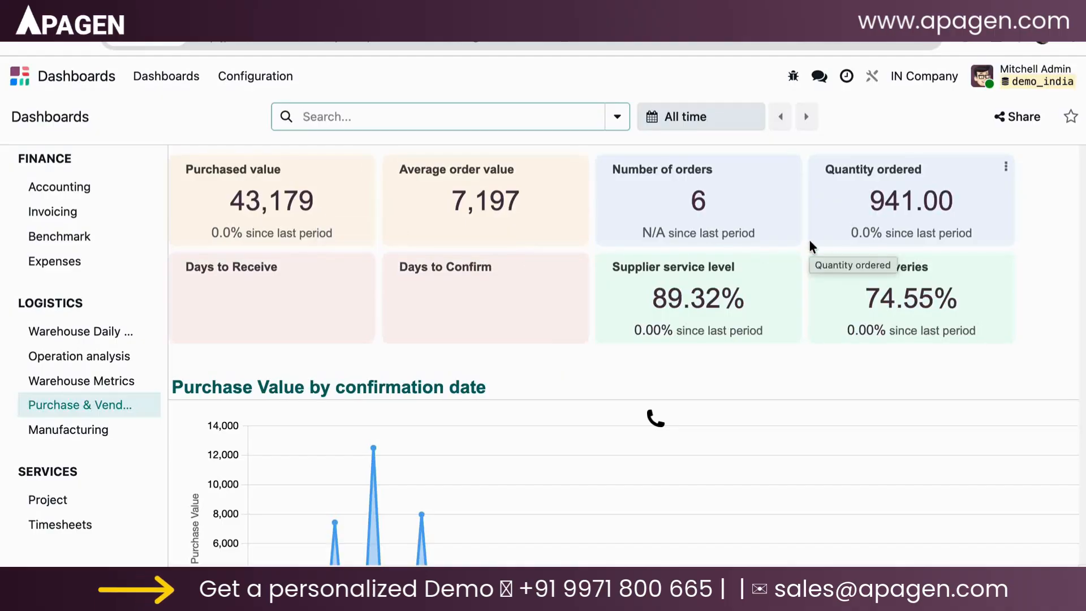
Step: Review the dashboard's purchase value, on-time deliveries by vendor and top vendors by amount charts
{"action": "scroll", "coordinate": [809, 241], "scroll_direction": "down", "scroll_amount": 5}
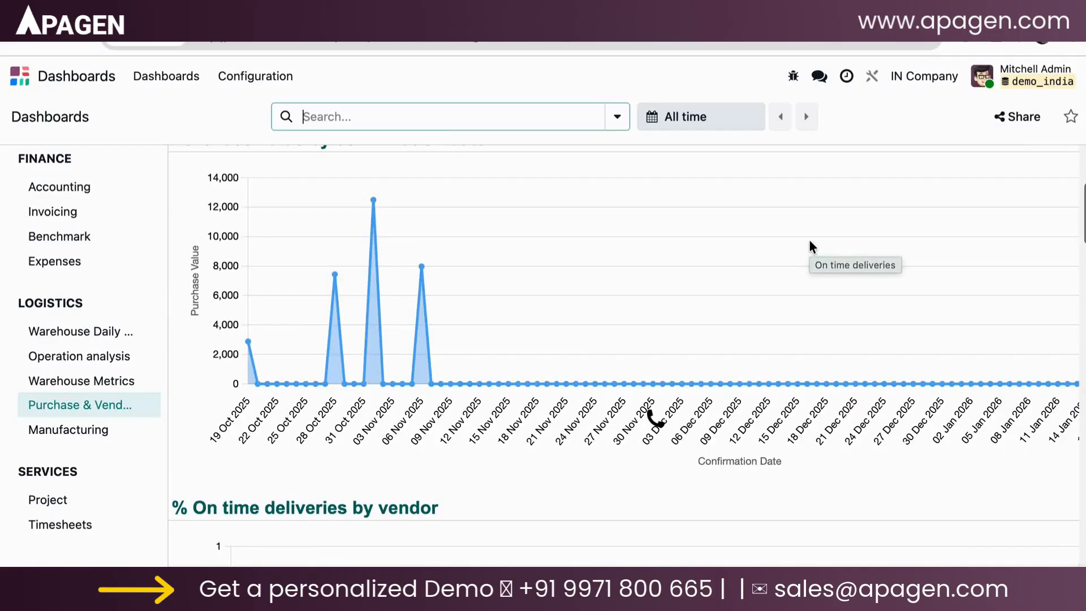
{"action": "scroll", "coordinate": [809, 242], "scroll_direction": "up", "scroll_amount": 1}
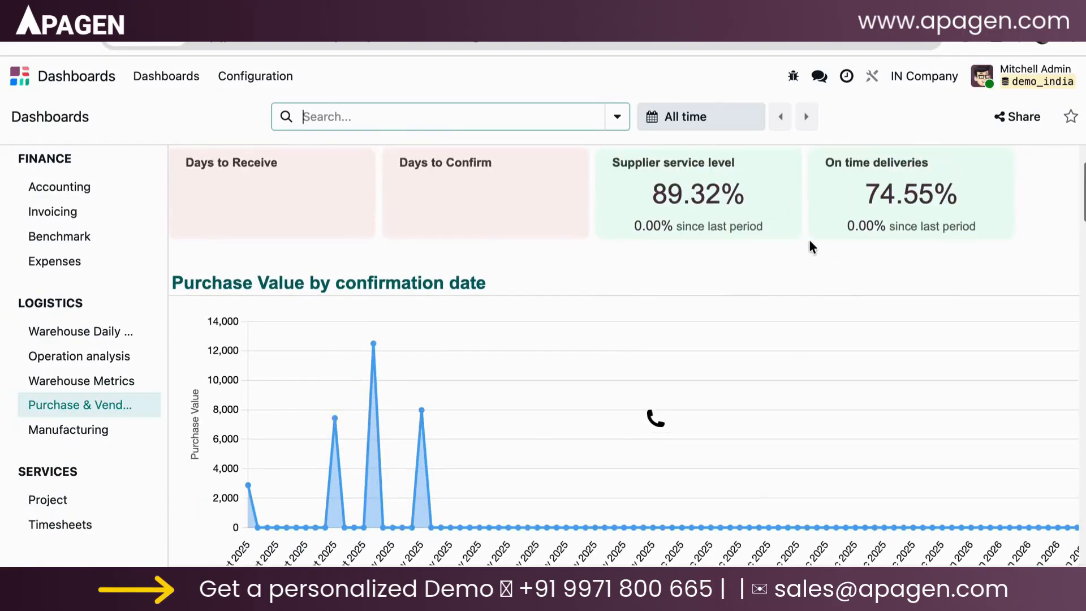
{"action": "scroll", "coordinate": [810, 241], "scroll_direction": "down", "scroll_amount": 2}
{"action": "scroll", "coordinate": [811, 246], "scroll_direction": "down", "scroll_amount": 12}
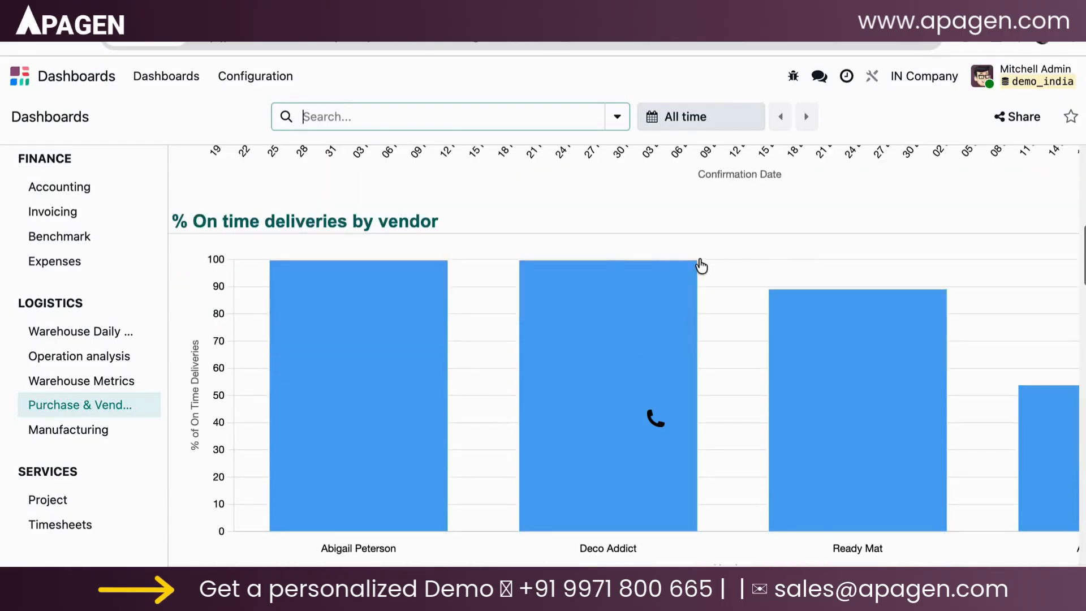
{"action": "mouse_move", "coordinate": [676, 267]}
{"action": "scroll", "coordinate": [676, 267], "scroll_direction": "down", "scroll_amount": 15}
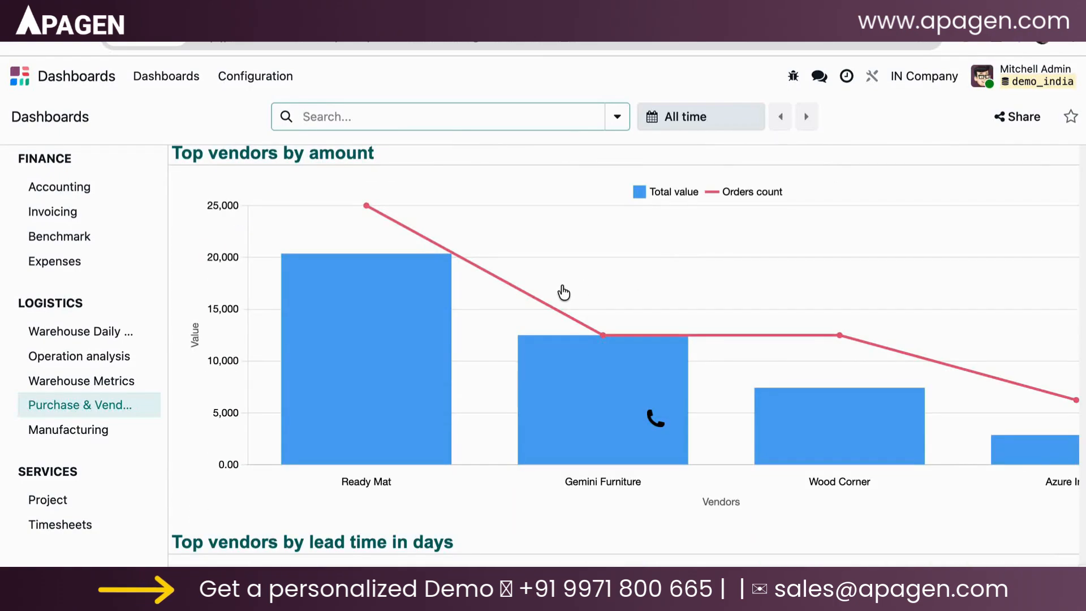
Step: View the Invoicing dashboard, then examine the Accounting dashboard's 2026 payables, performance, balance sheet and solvency figures
{"action": "left_click", "coordinate": [122, 217]}
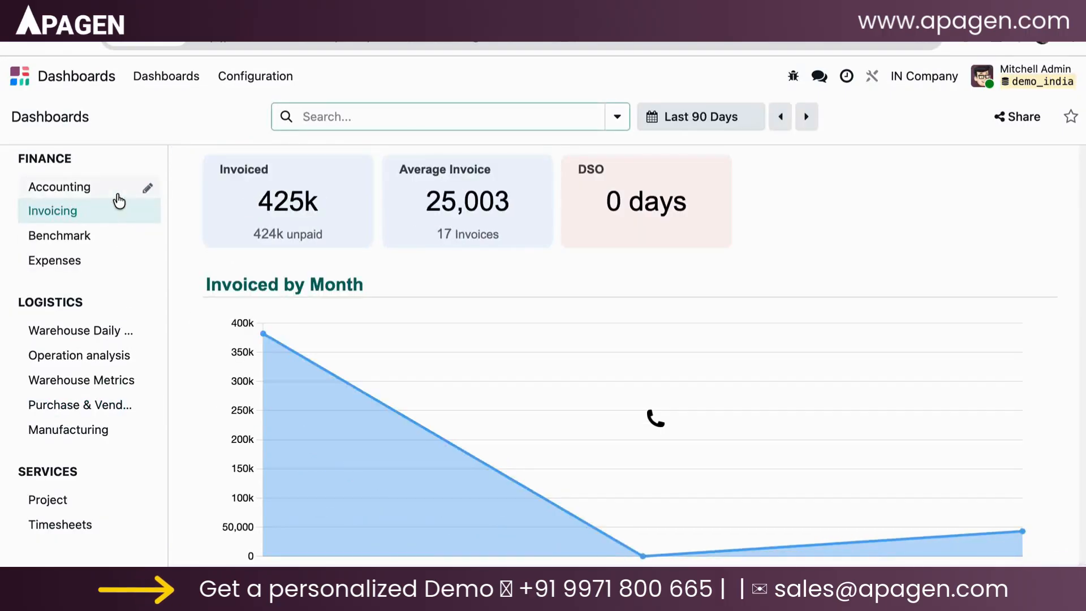
{"action": "left_click", "coordinate": [119, 195]}
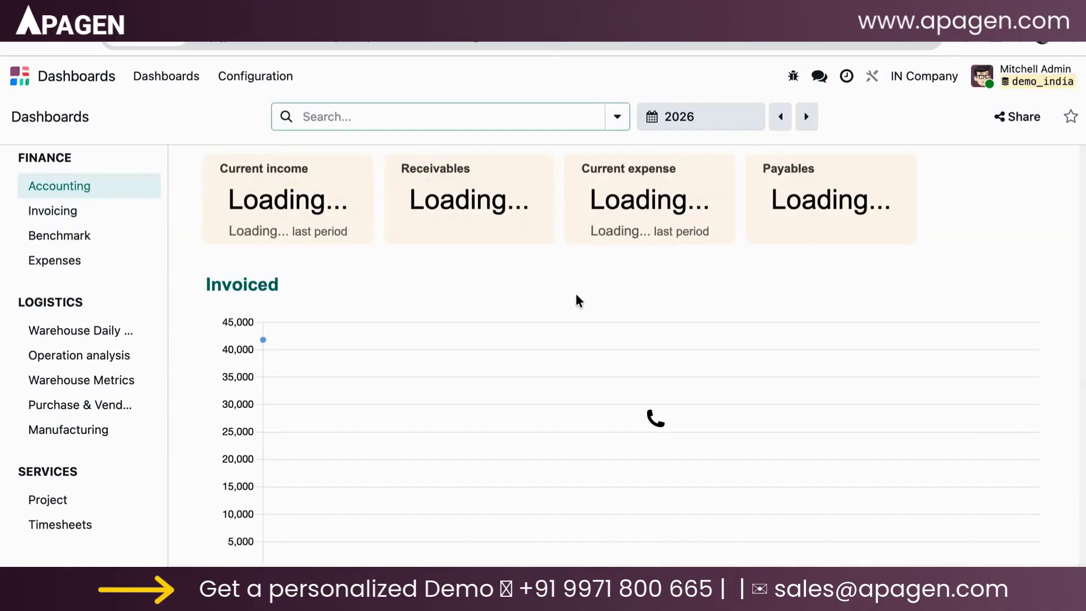
{"action": "scroll", "coordinate": [836, 238], "scroll_direction": "down", "scroll_amount": 10}
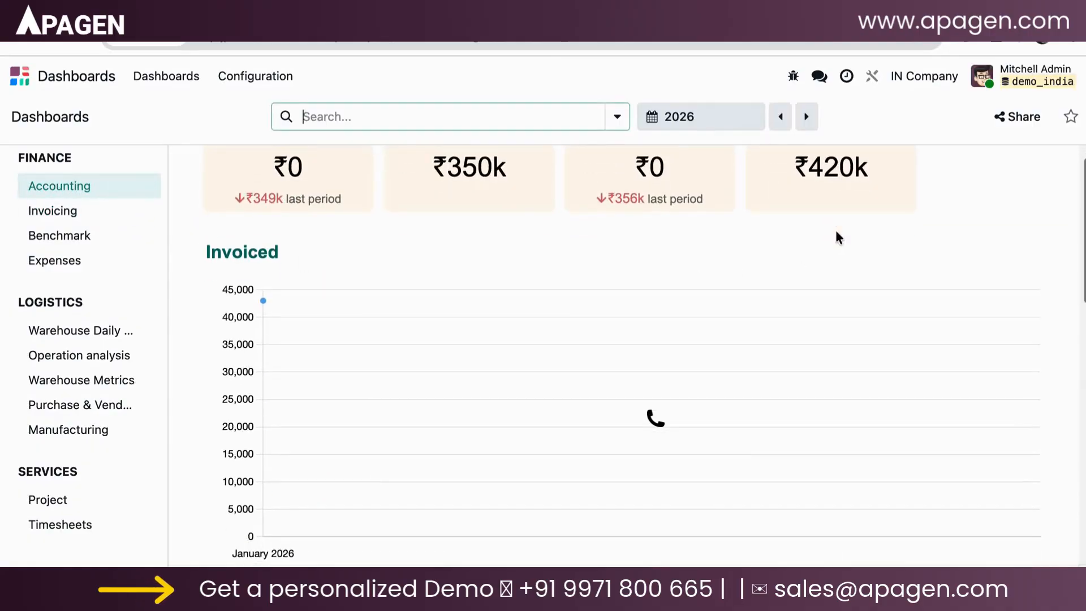
{"action": "scroll", "coordinate": [837, 236], "scroll_direction": "up", "scroll_amount": 1}
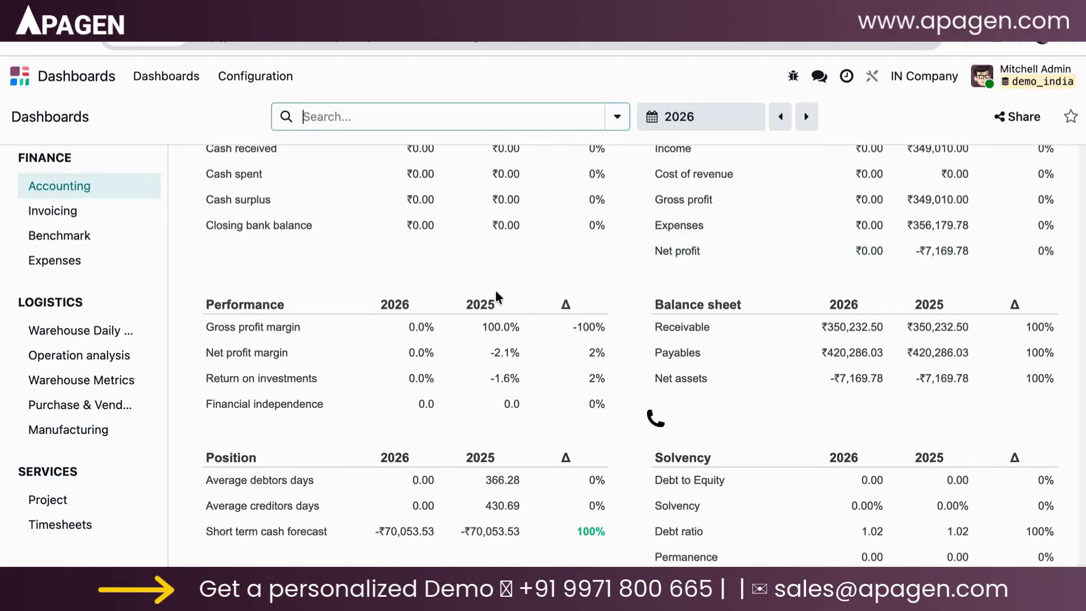
{"action": "scroll", "coordinate": [496, 291], "scroll_direction": "down", "scroll_amount": 3}
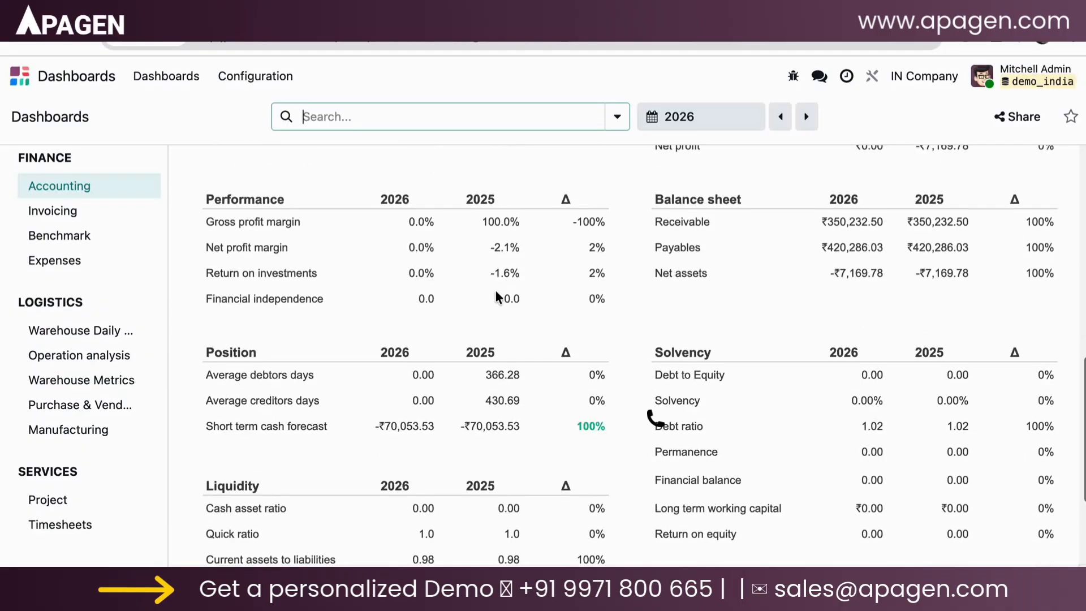